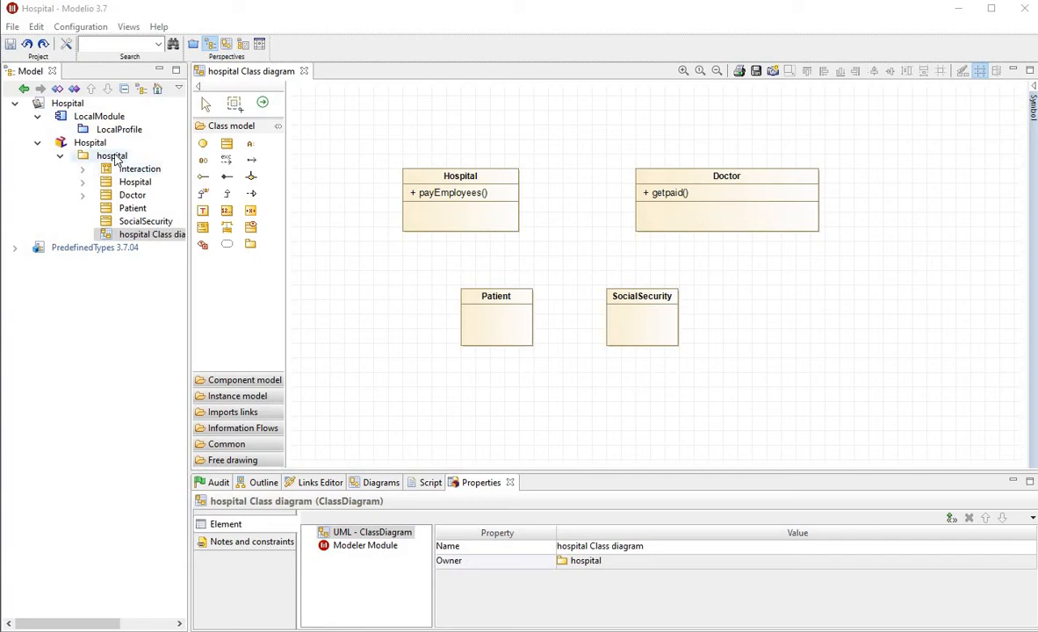
Create a sequence diagram in the hospital package and delete the older Interaction element from that package
right_click(114, 158)
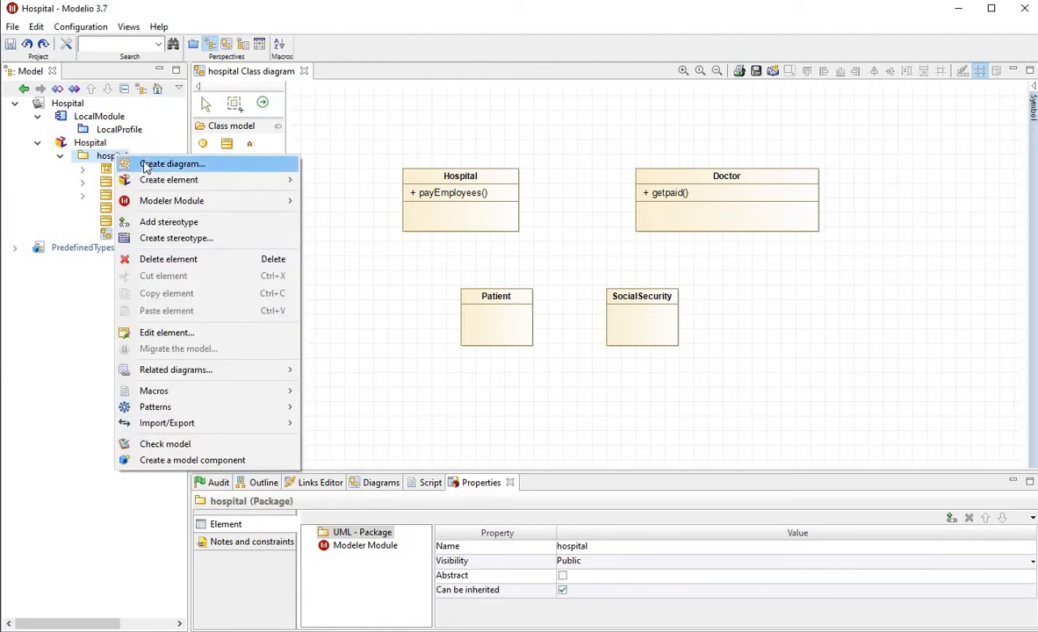
left_click(148, 167)
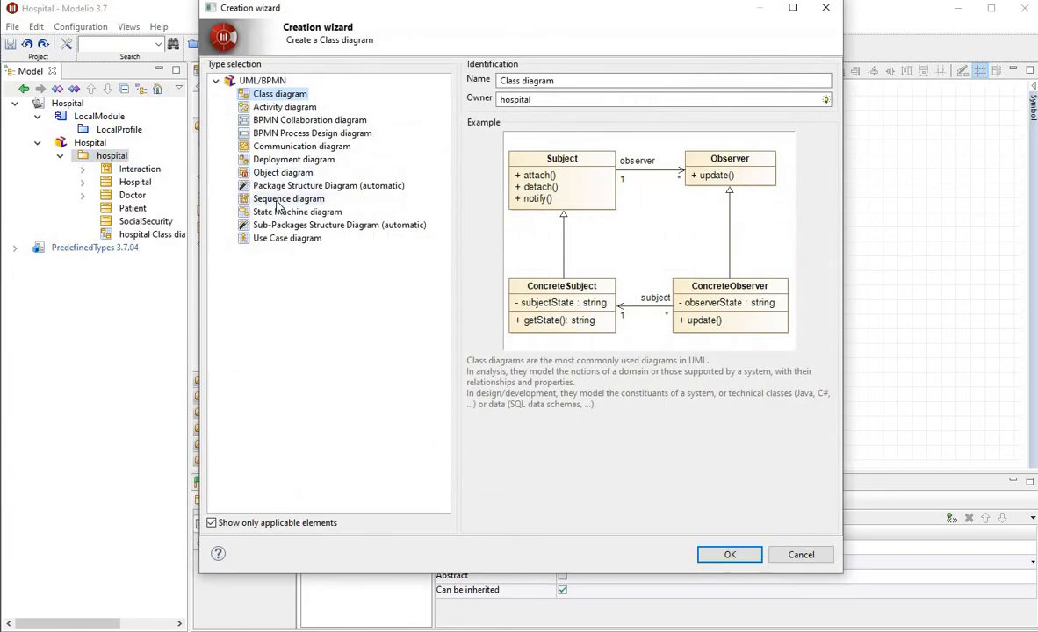
left_click(281, 200)
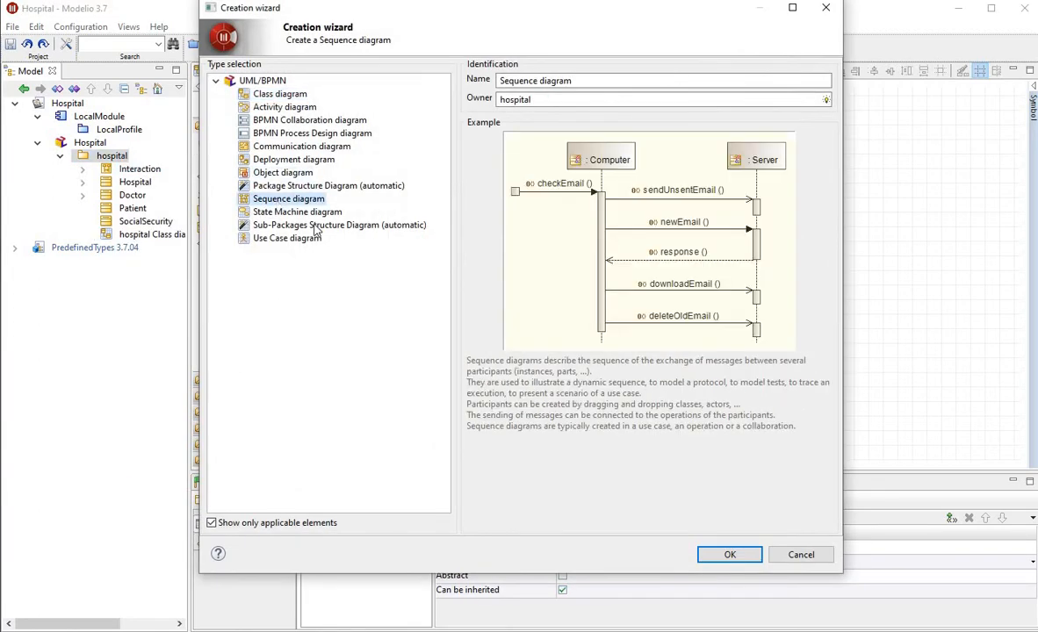
left_click(746, 557)
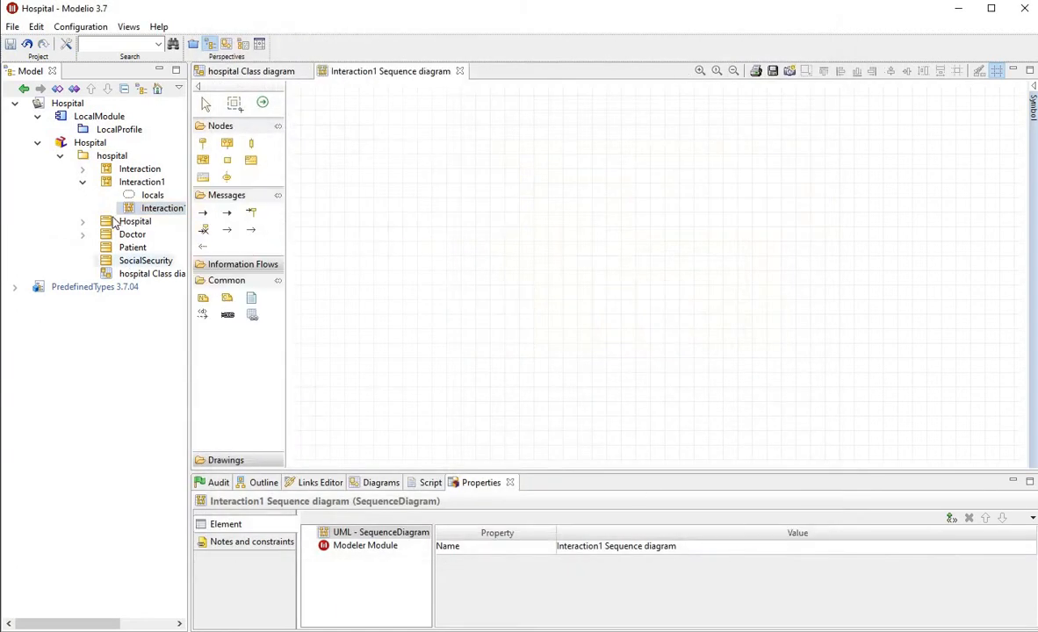
right_click(134, 173)
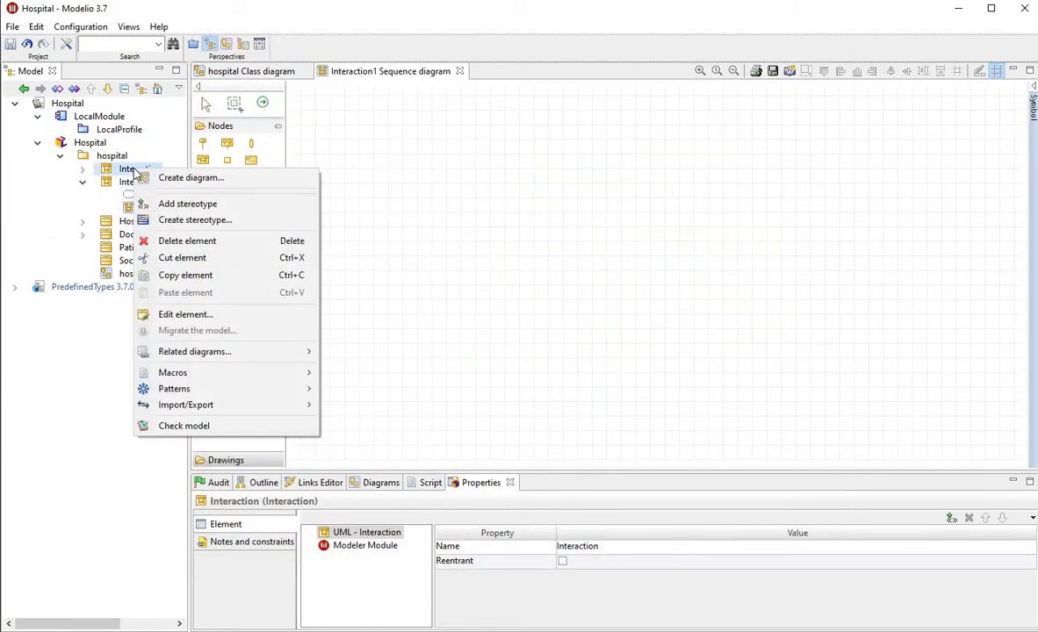
left_click(160, 241)
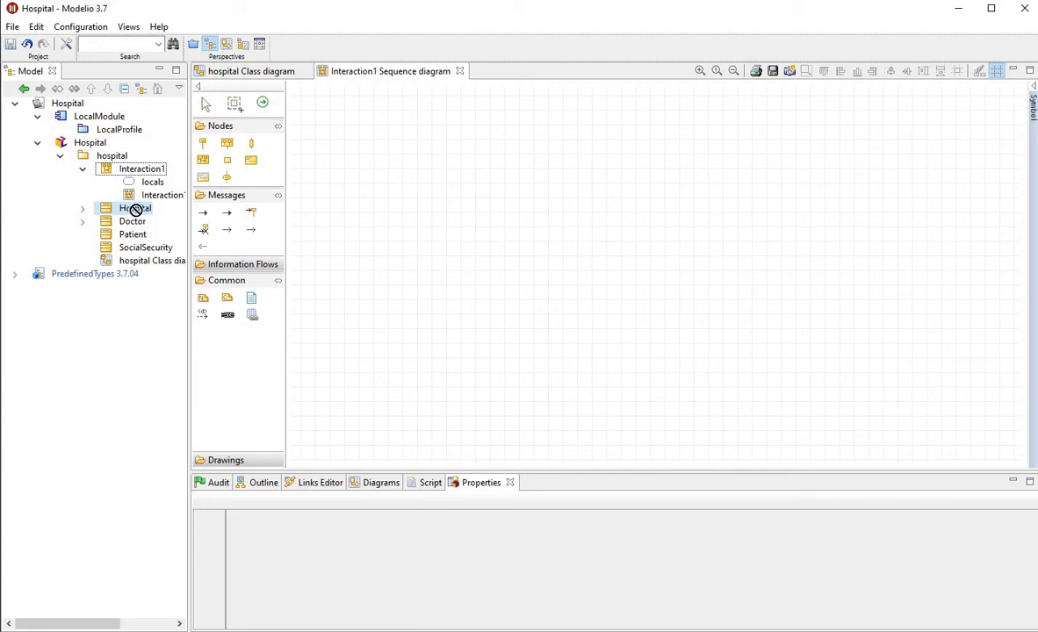
Place the Hospital class as a lifeline on the new sequence diagram and rename its local instance to h
left_click_drag(139, 210, 387, 131)
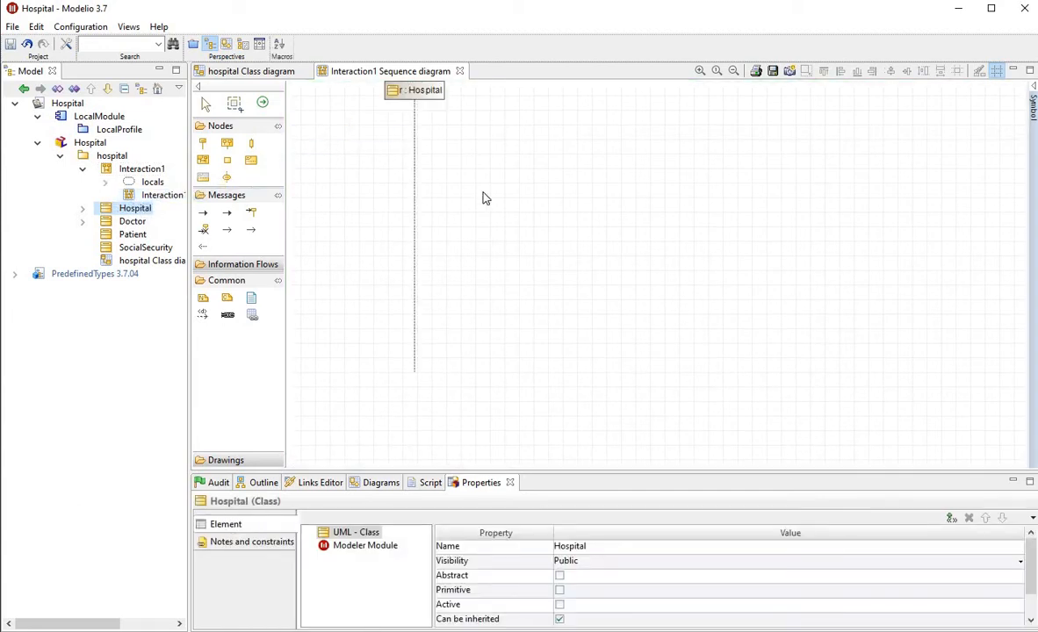
left_click(424, 98)
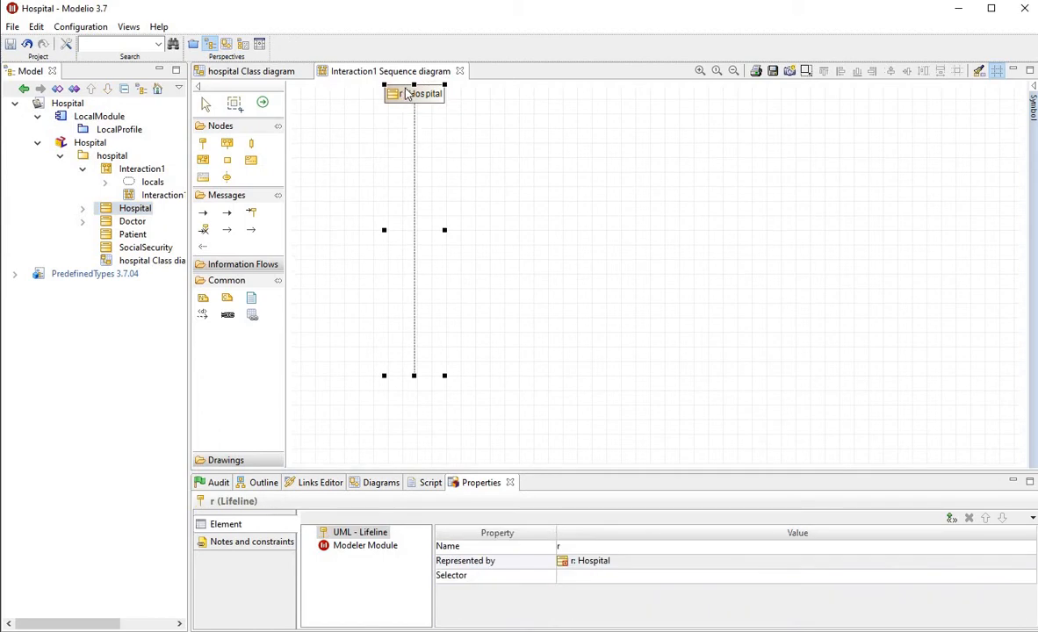
left_click(106, 183)
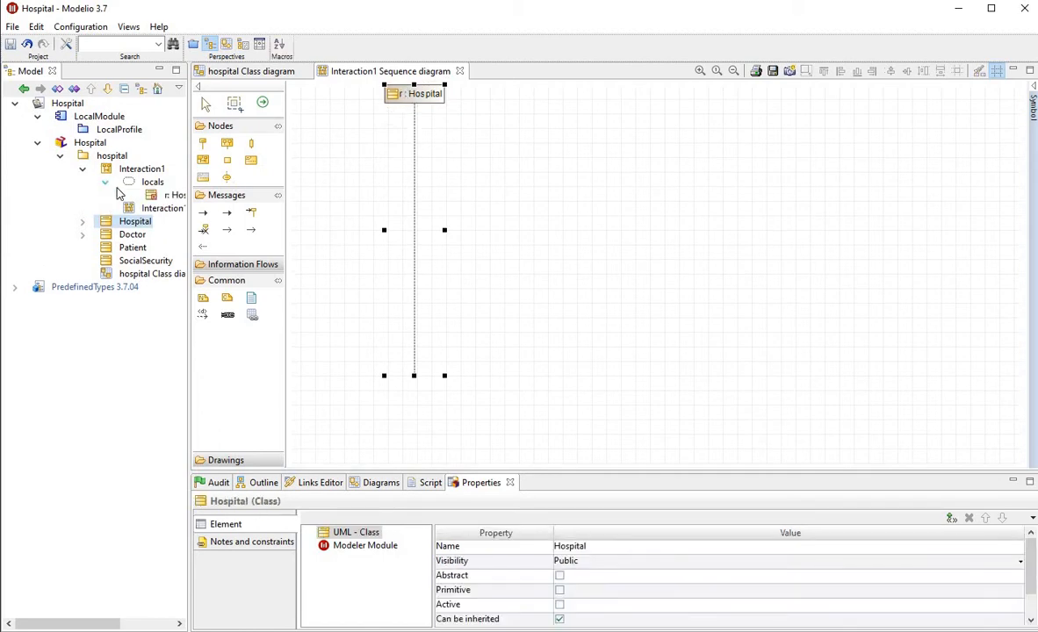
left_click_drag(184, 197, 216, 205)
left_click(188, 196)
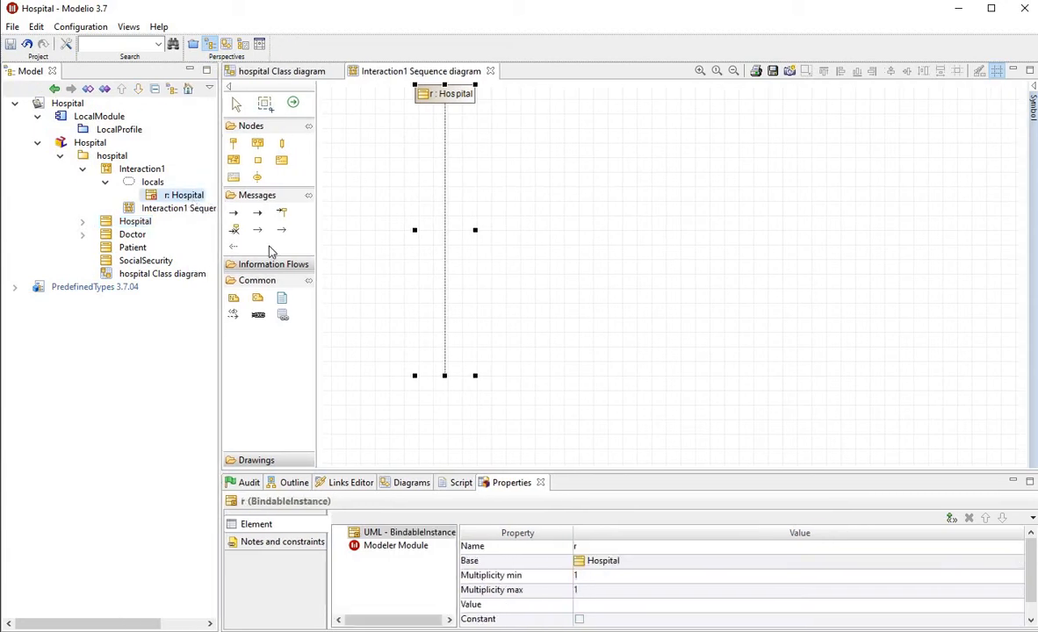
left_click(595, 547)
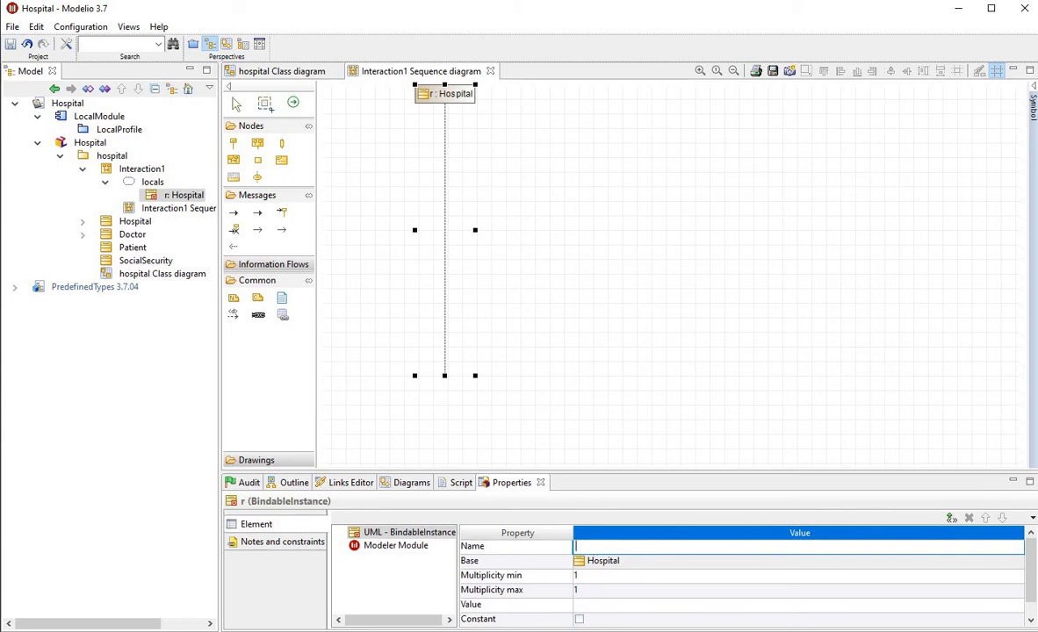
type("h")
key("Return")
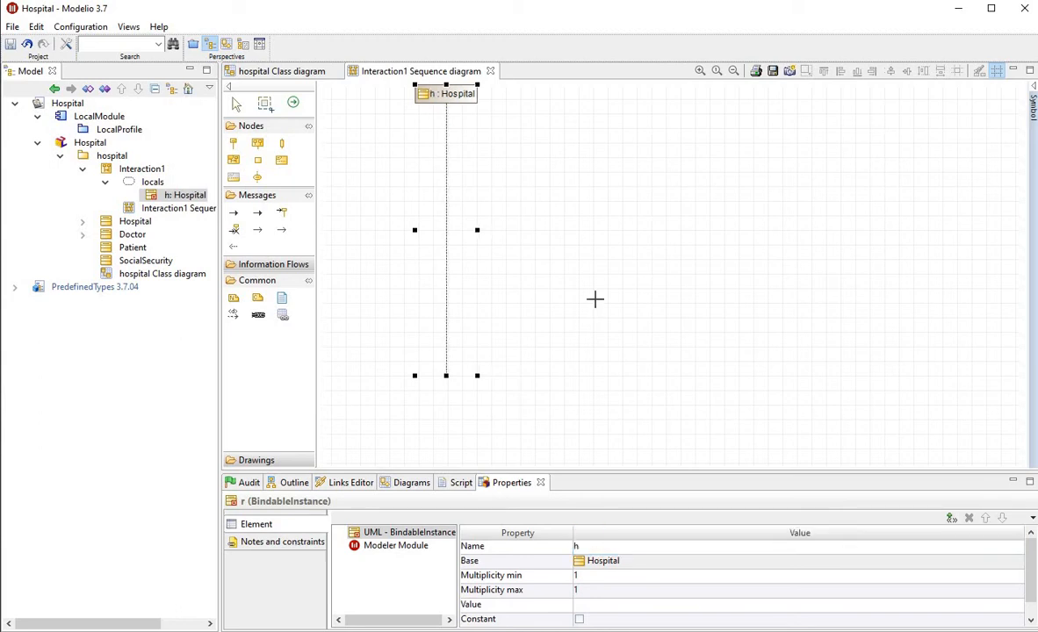
left_click(533, 309)
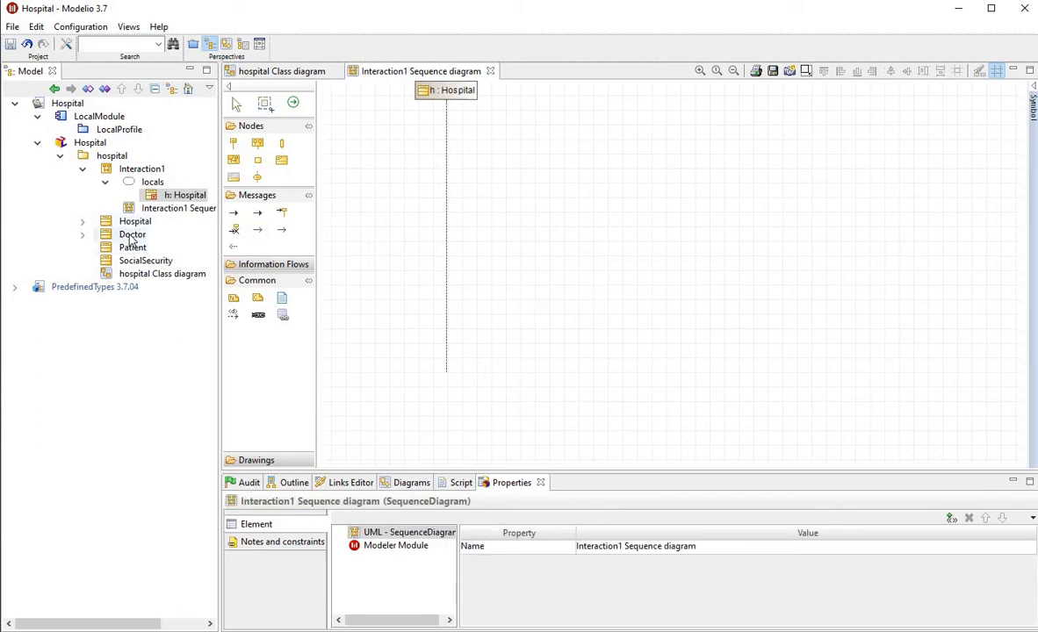
Add one Doctor lifeline and two Patient lifelines in a row beside the Hospital lifeline
left_click_drag(132, 236, 542, 107)
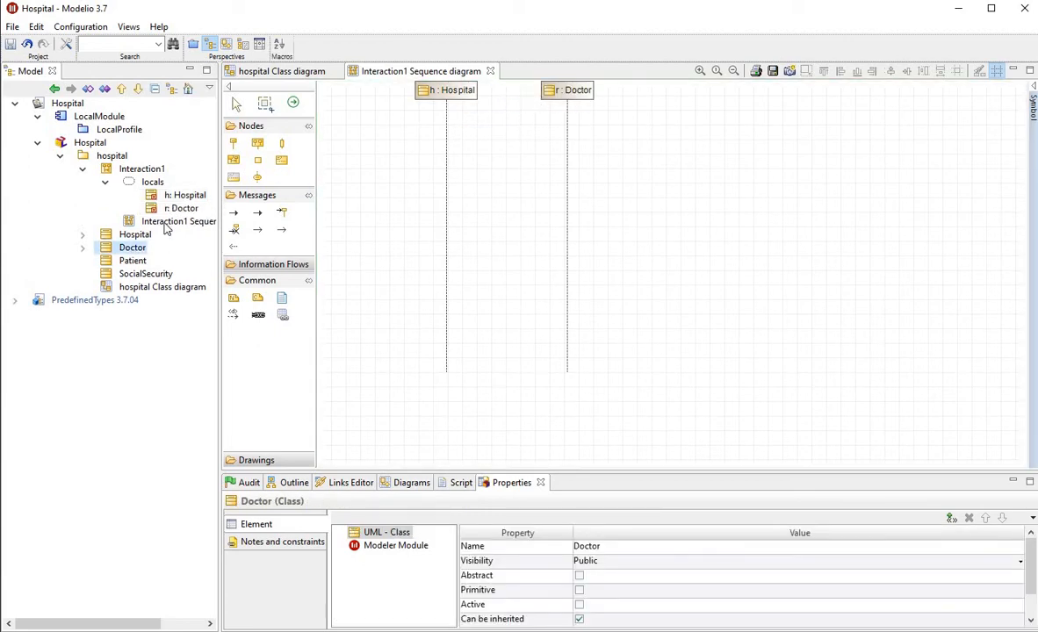
left_click_drag(130, 261, 672, 98)
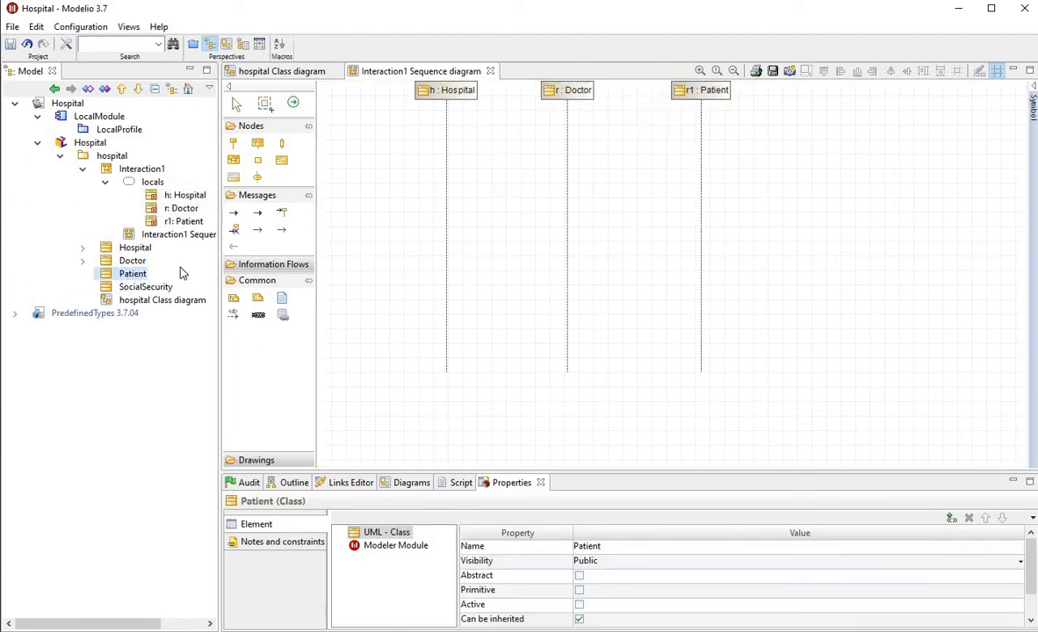
left_click_drag(296, 250, 841, 101)
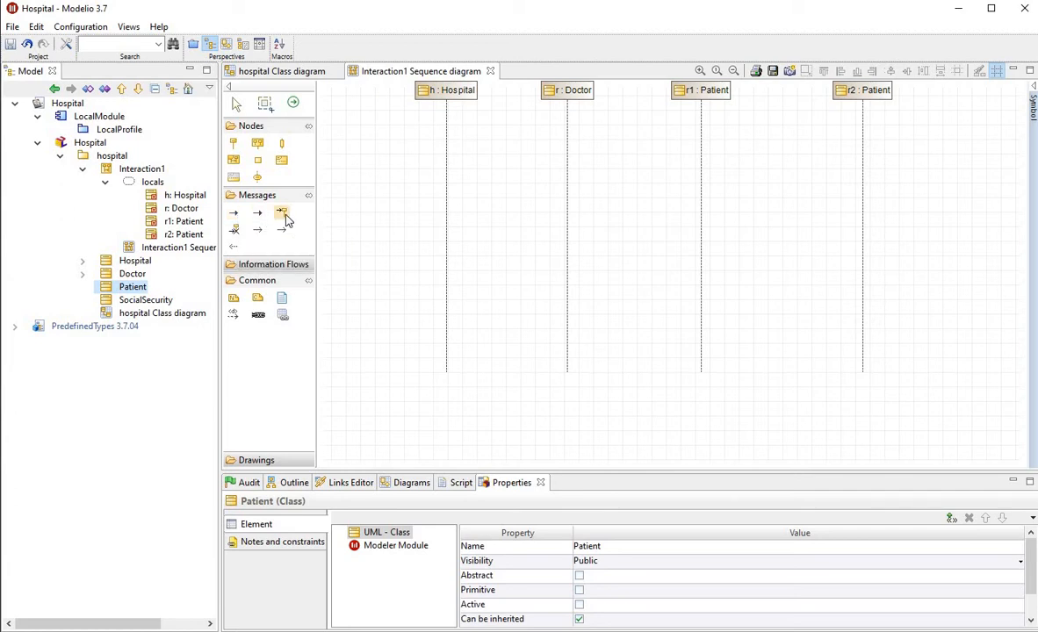
Draw a synchronous message from the Hospital lifeline to the Doctor lifeline and set its invoked operation to getpaid()
left_click(234, 213)
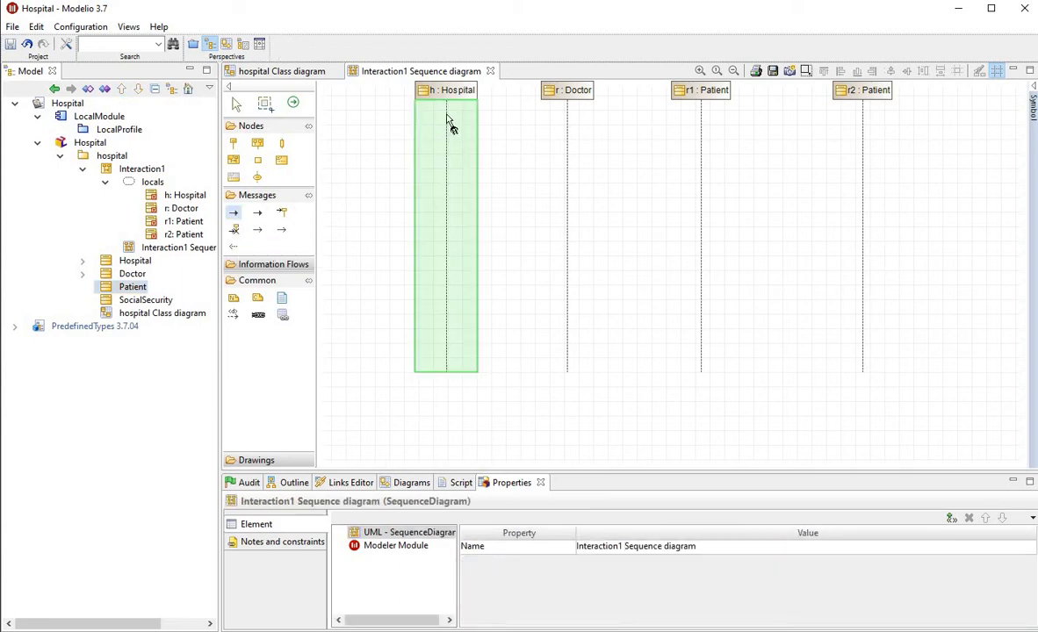
left_click(446, 115)
left_click(568, 120)
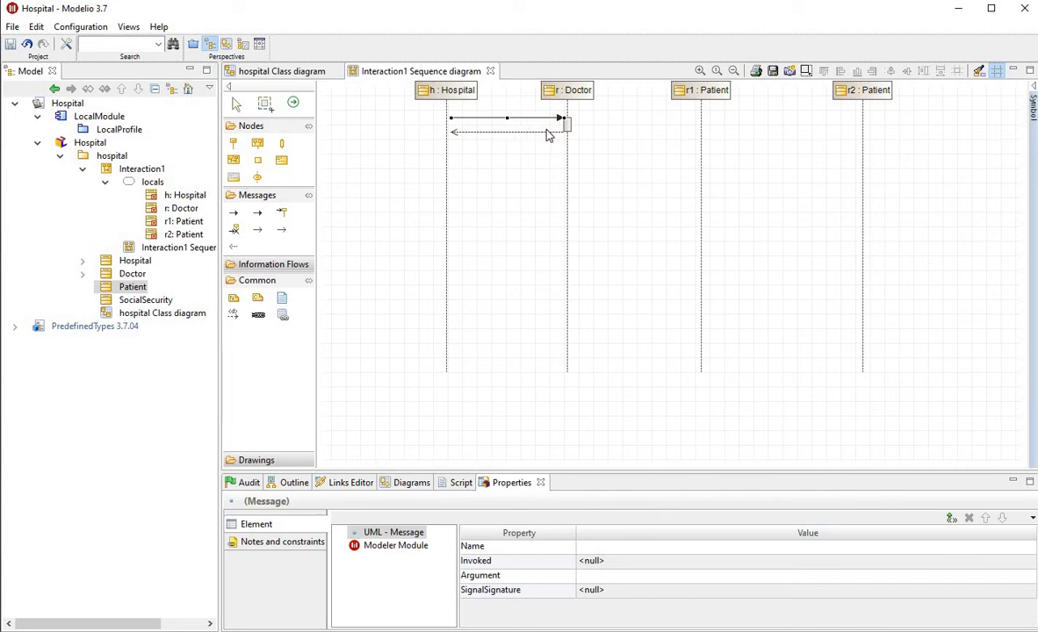
left_click(624, 562)
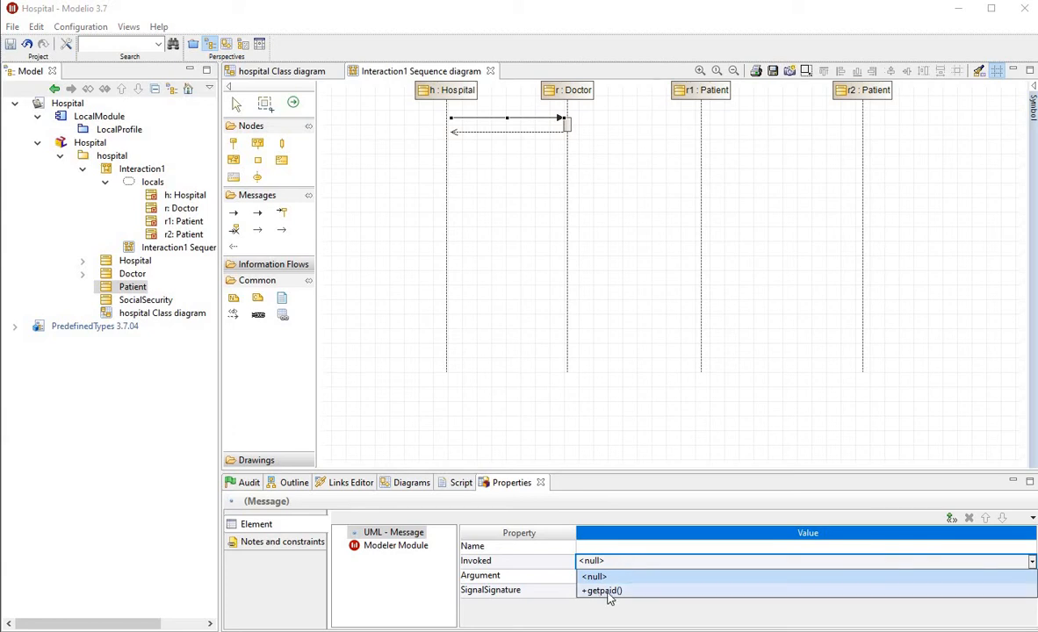
left_click(603, 591)
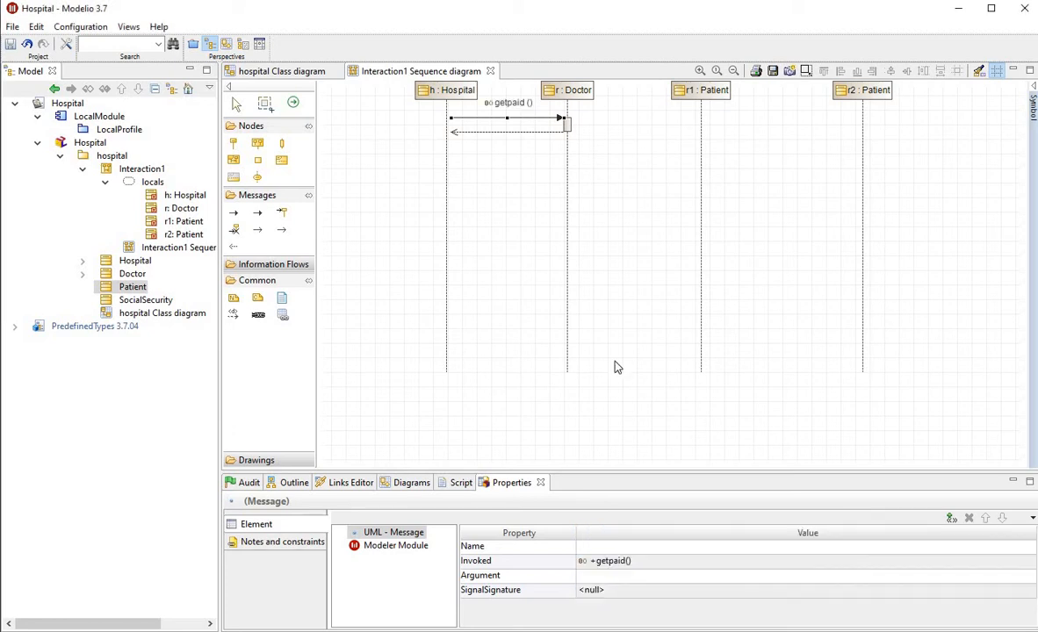
In the hospital class diagram's model, add a parameter to the Doctor class's getpaid operation
left_click(296, 74)
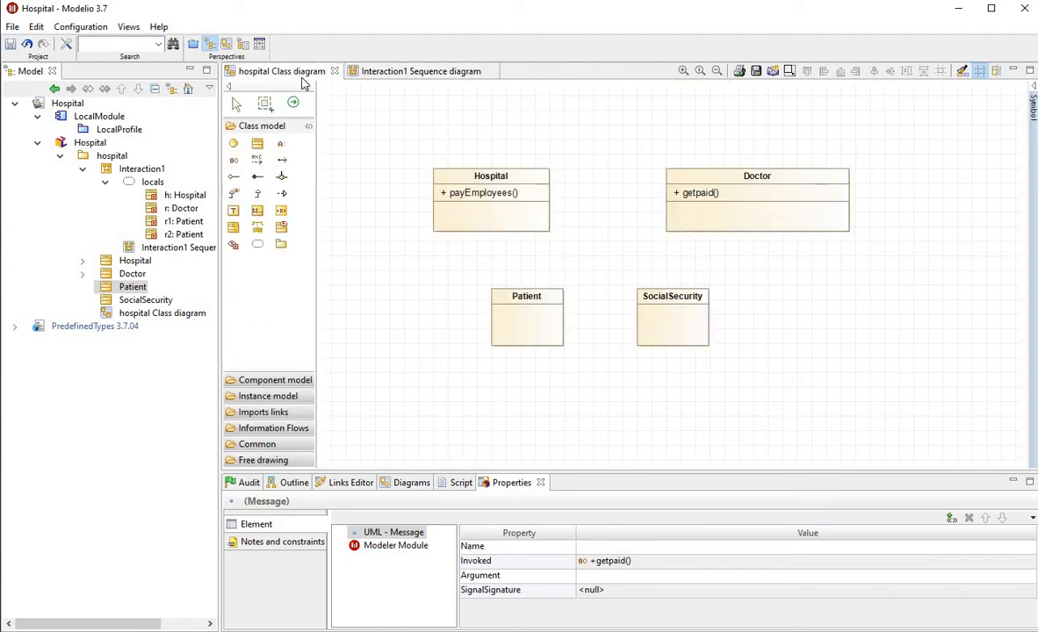
left_click(700, 195)
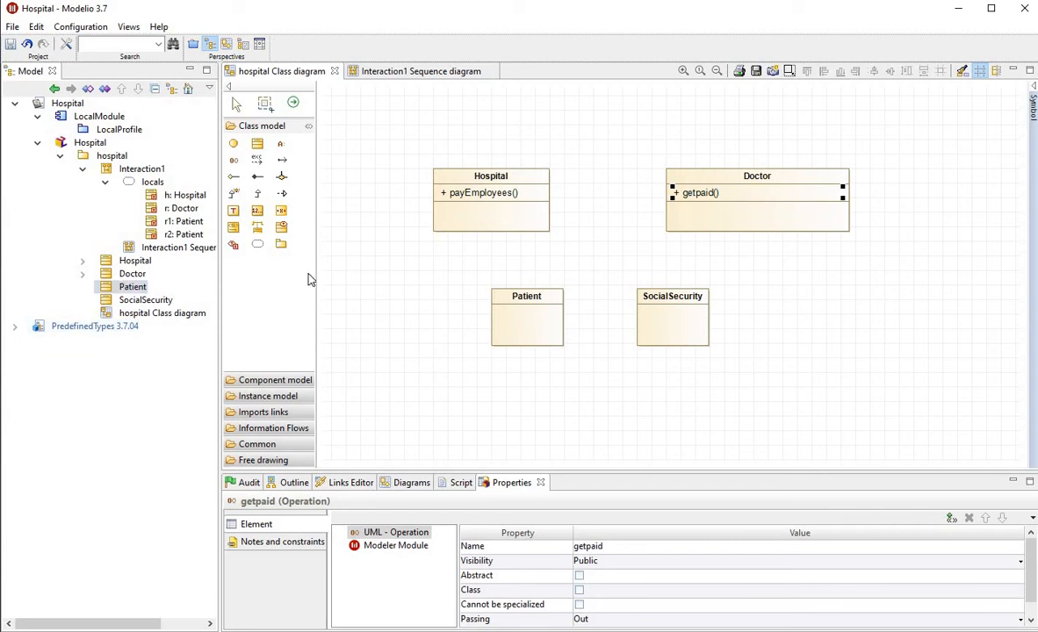
left_click(82, 274)
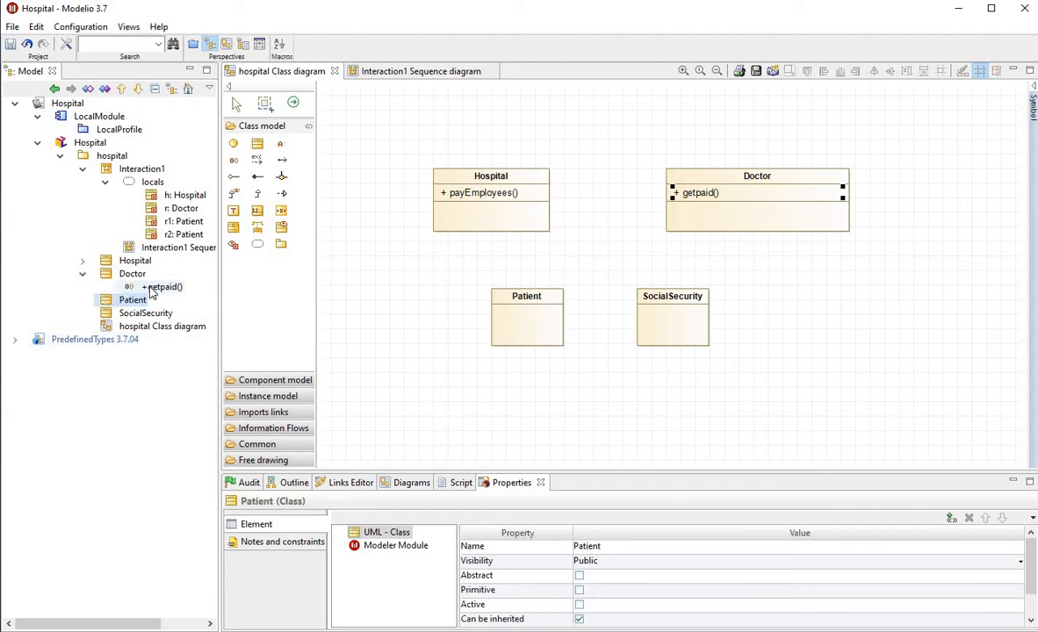
left_click(151, 291)
right_click(151, 292)
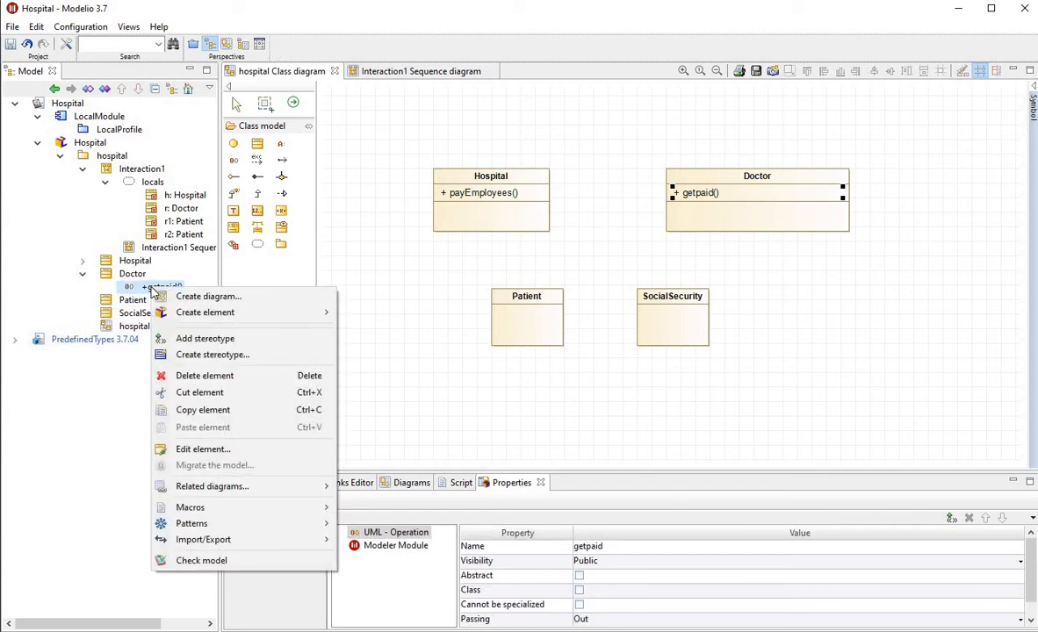
mouse_move(207, 312)
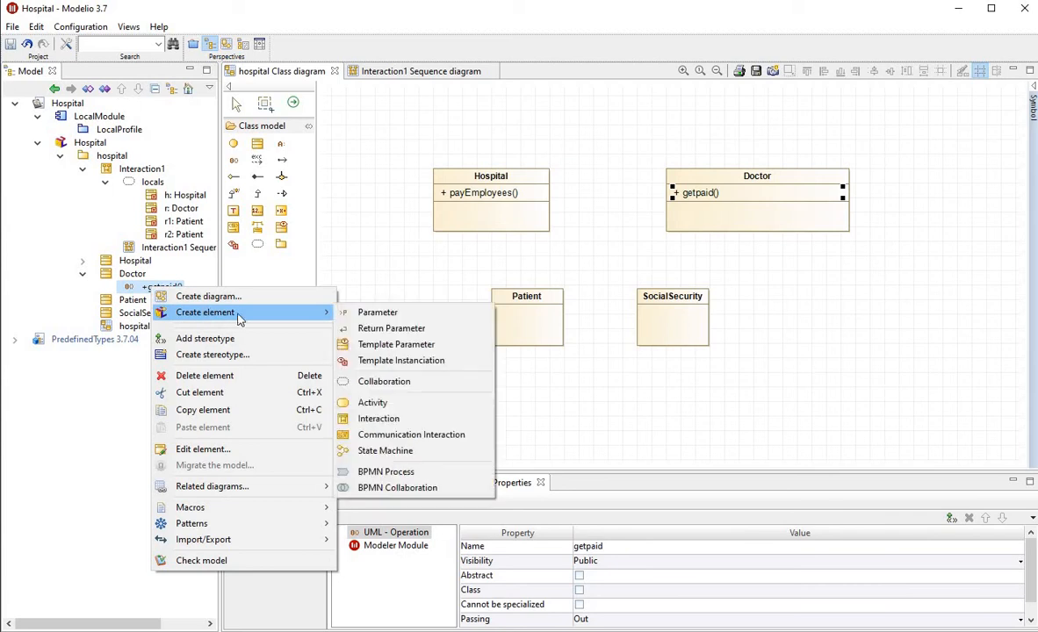
left_click(380, 318)
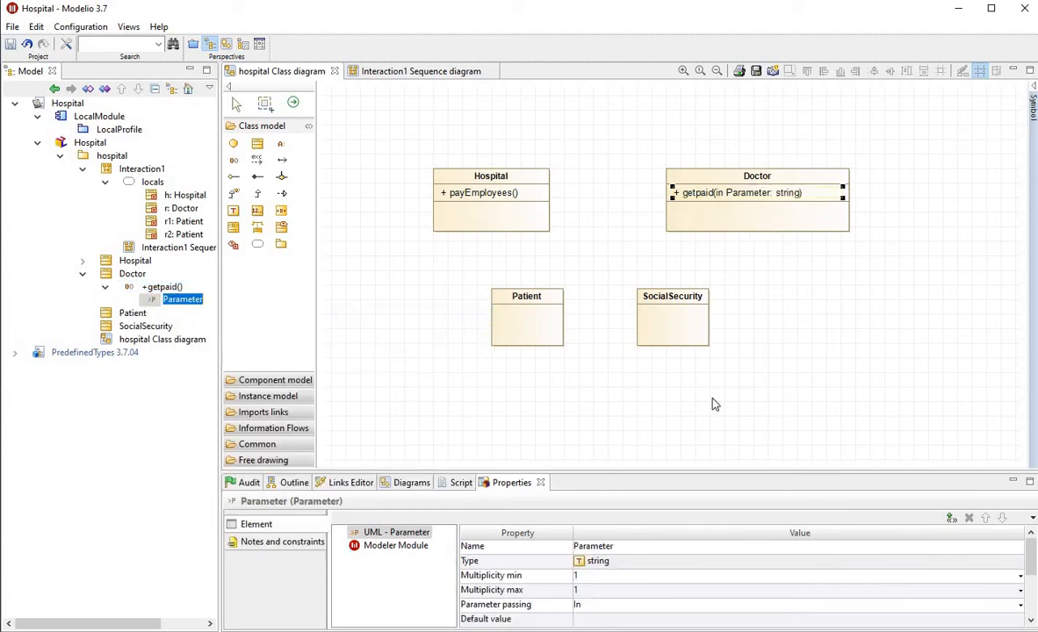
Try to rename the new getpaid parameter to mo
left_click(630, 548)
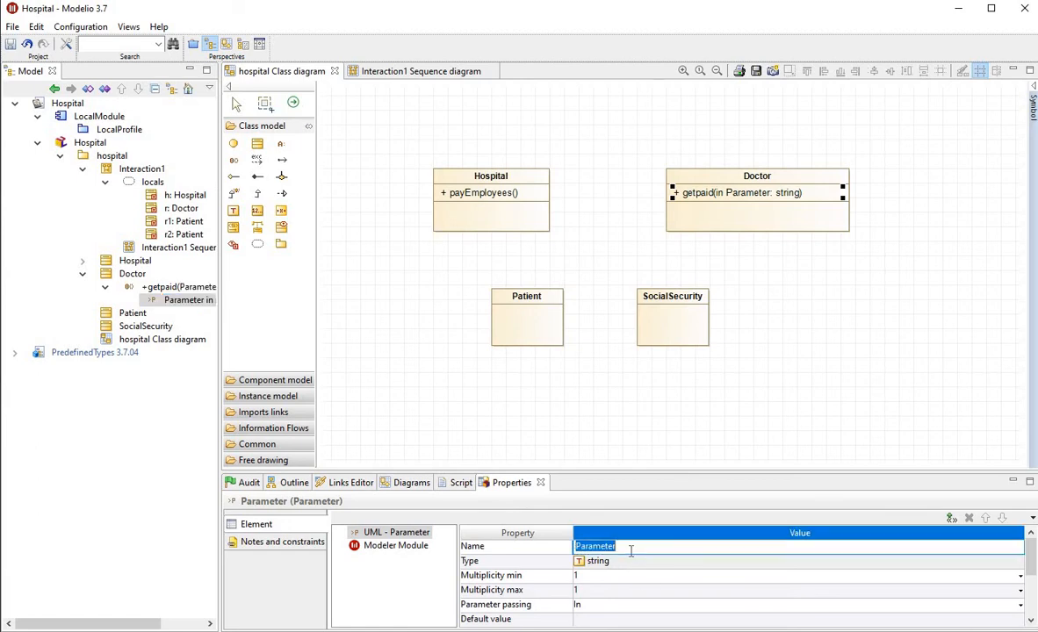
type("month")
left_click(818, 426)
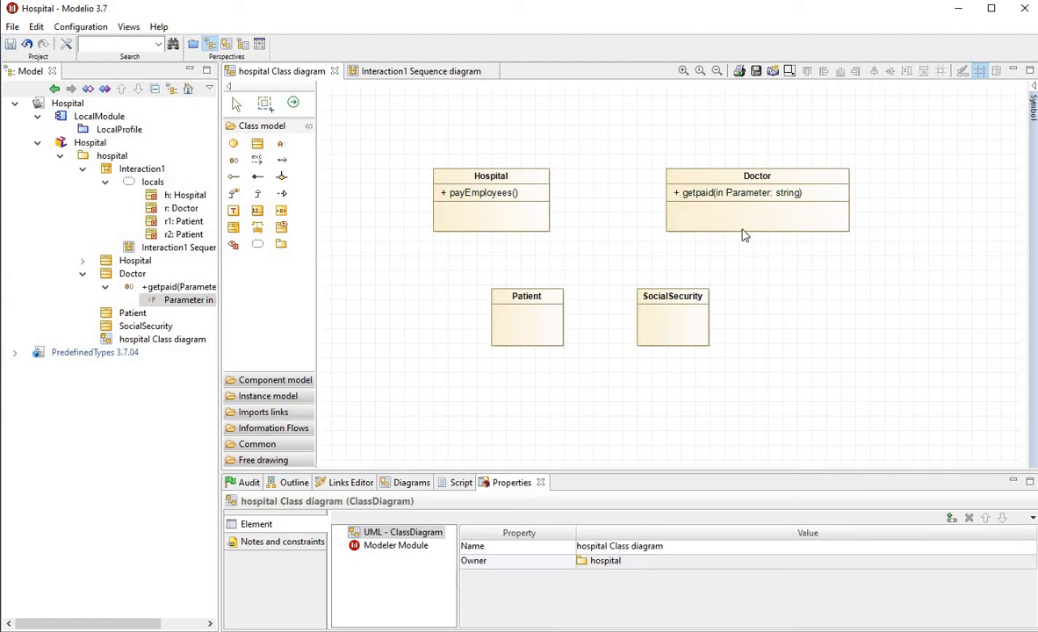
Add a return parameter to the Doctor class's getpaid operation
left_click(725, 200)
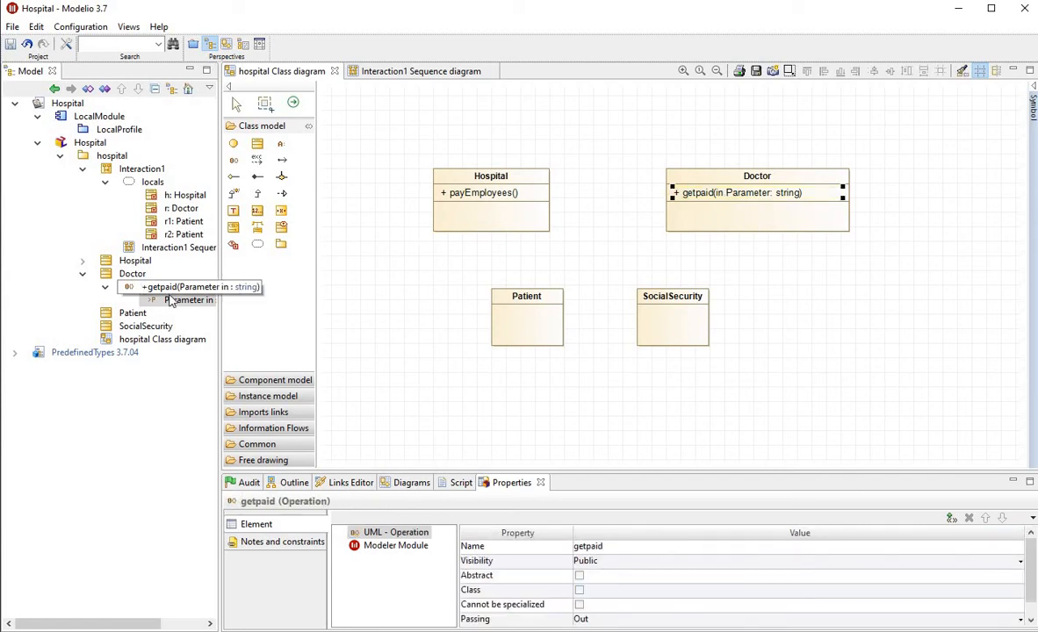
right_click(174, 289)
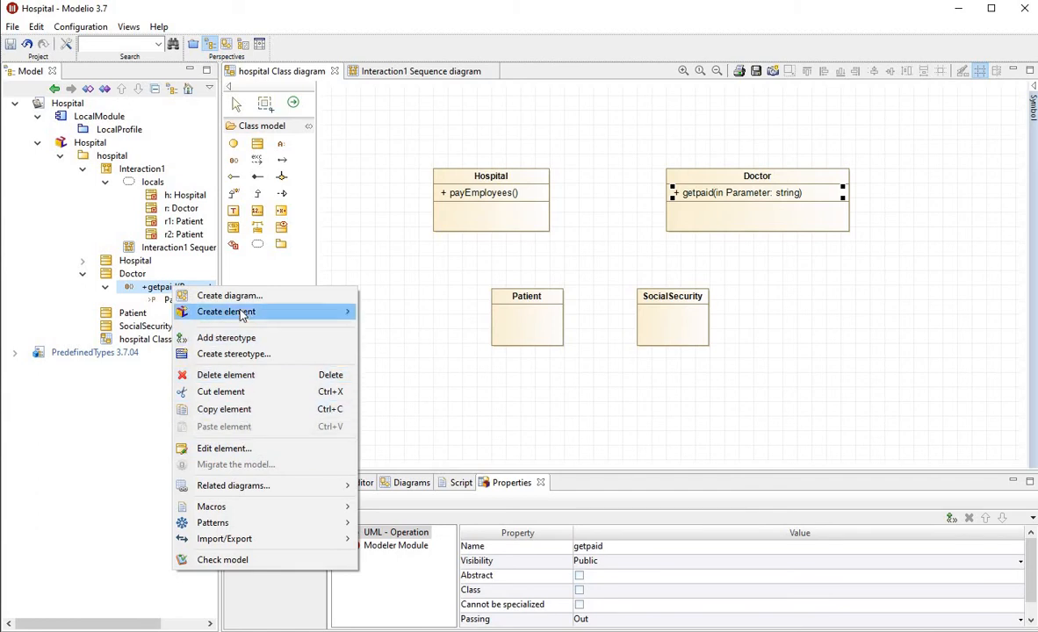
mouse_move(253, 313)
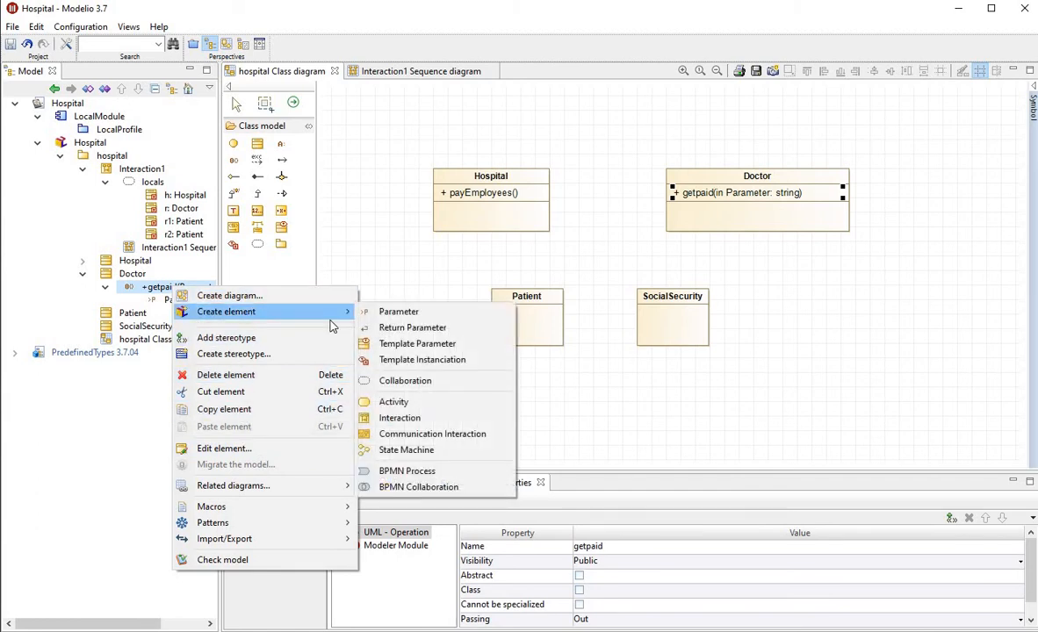
left_click(406, 326)
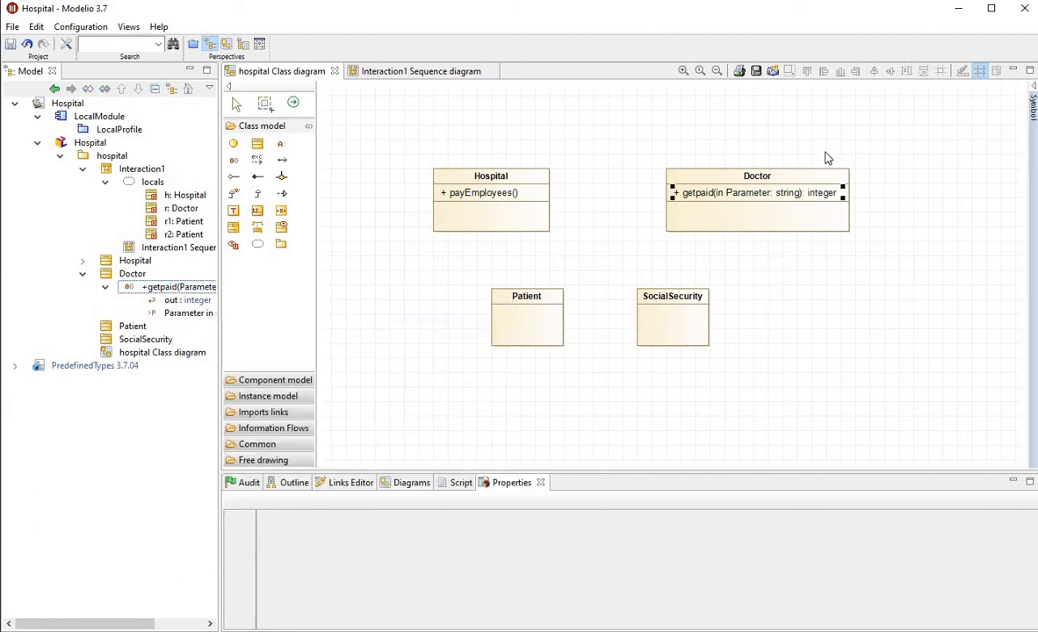
Widen the Doctor class box in the class diagram and return to the Interaction1 sequence diagram
left_click(837, 178)
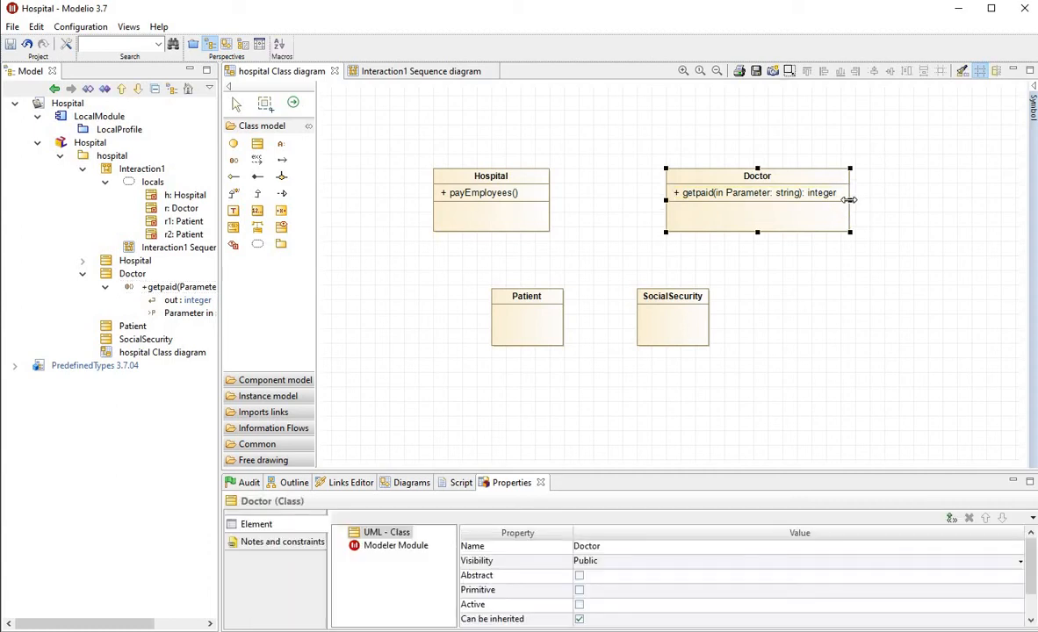
left_click_drag(849, 200, 885, 200)
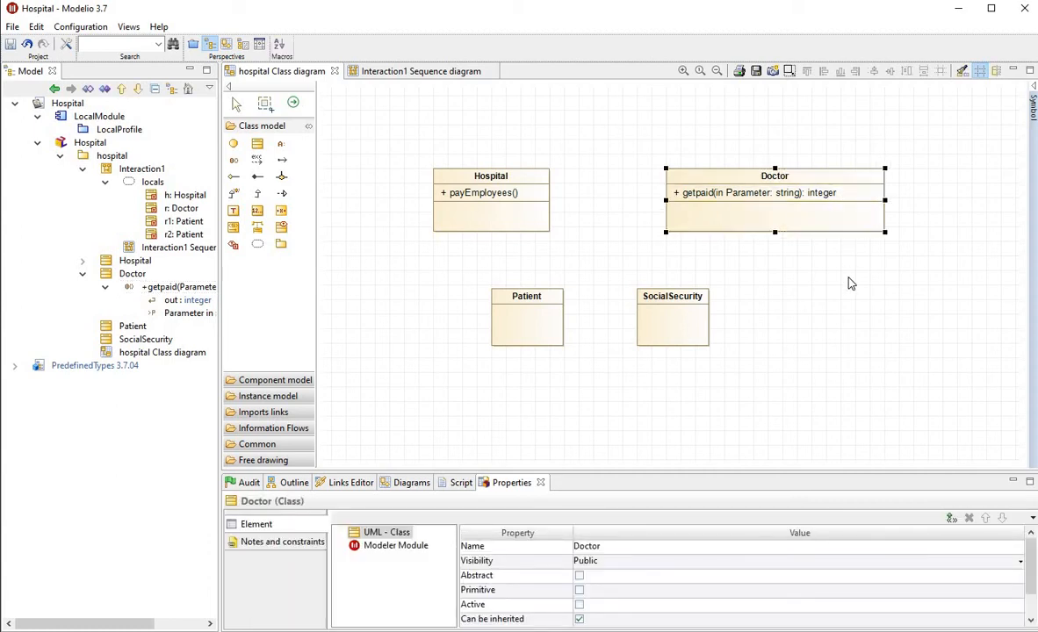
left_click(423, 74)
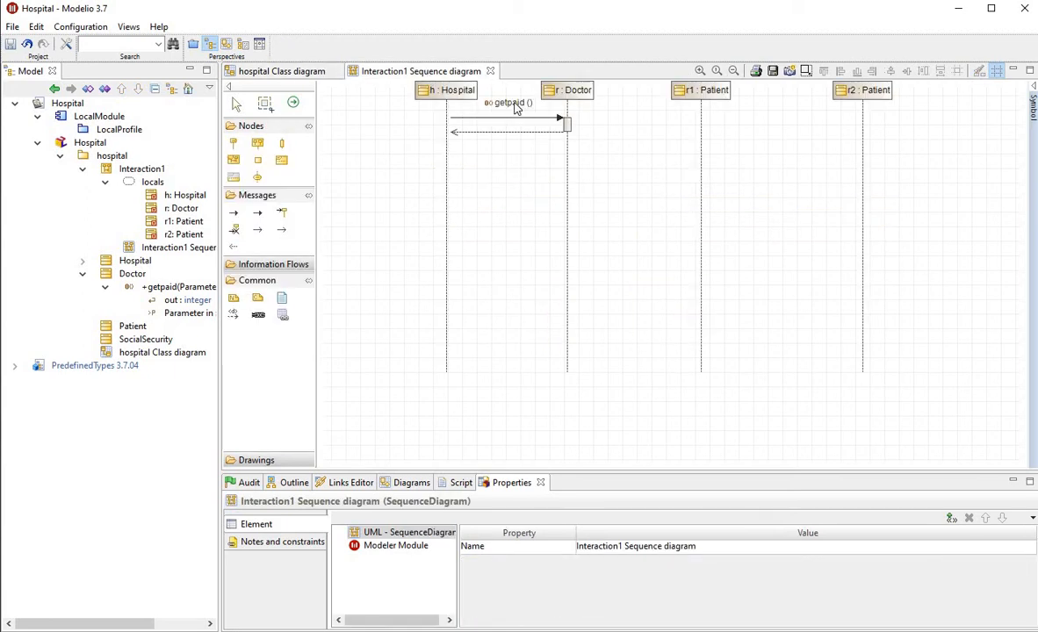
Set the argument of the getpaid message between Hospital and Doctor to "March", including the quotation marks
left_click(516, 105)
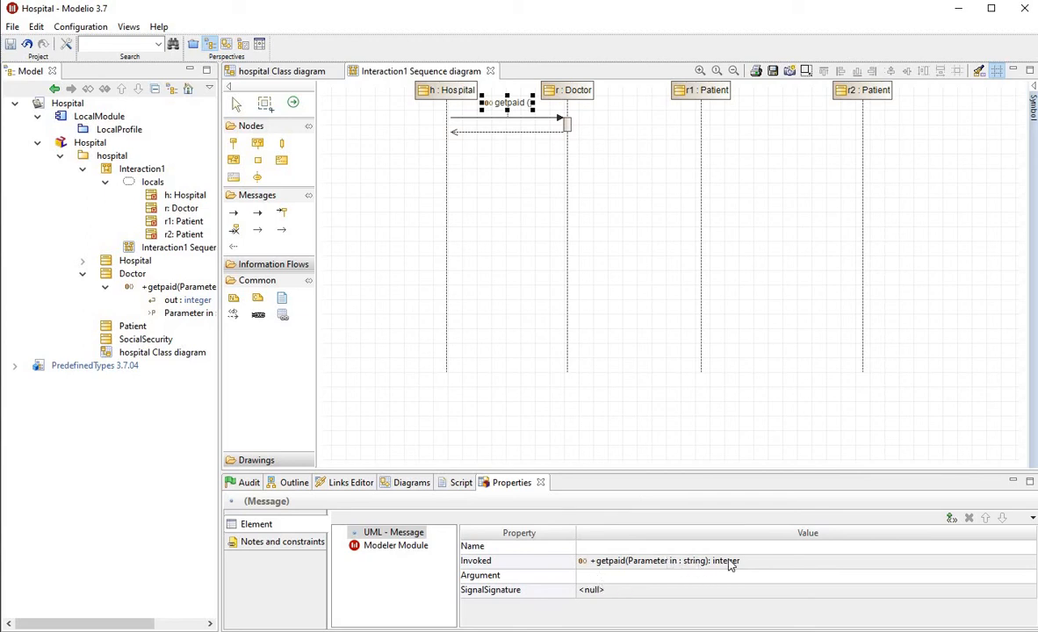
left_click(618, 576)
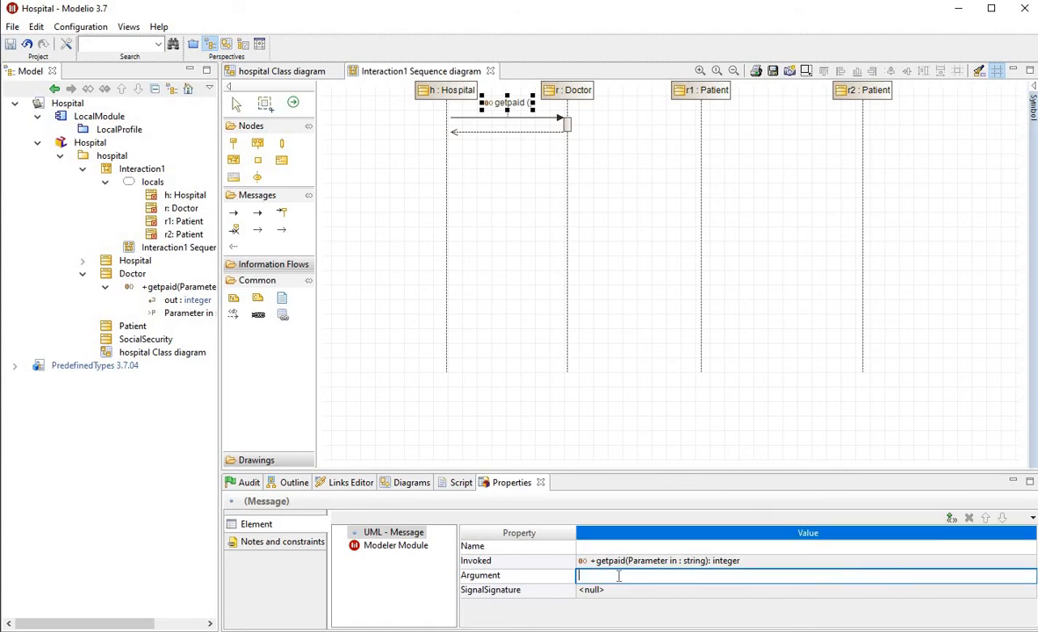
type("m")
key("Return")
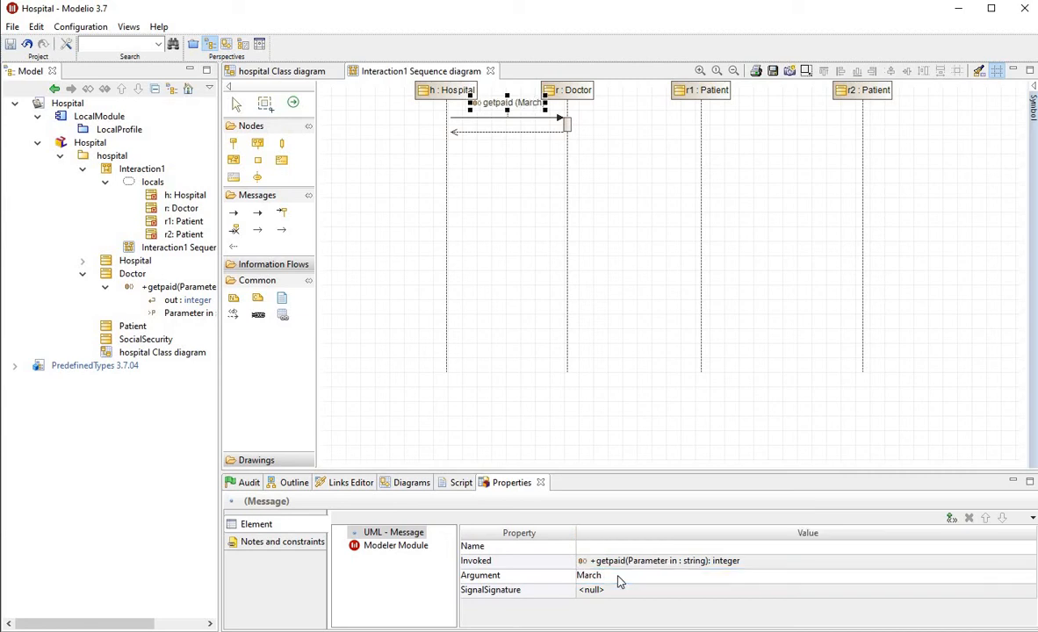
left_click(614, 577)
key("Return")
type("\"")
key("Return")
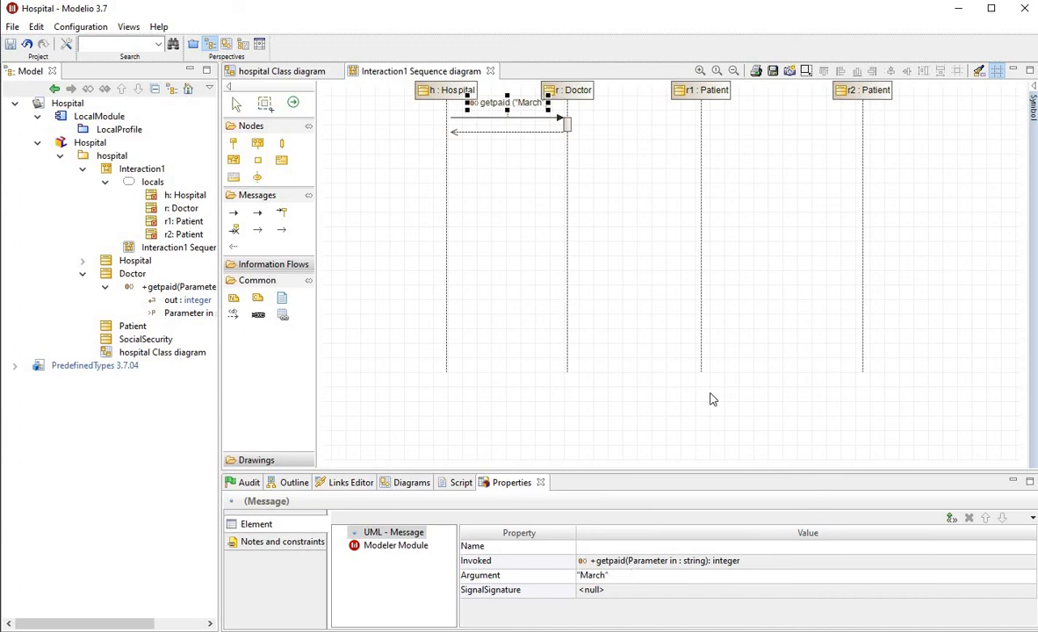
Move the return message from Doctor to Hospital well down the lifelines to lengthen Doctor's execution bar
left_click(606, 254)
left_click(514, 132)
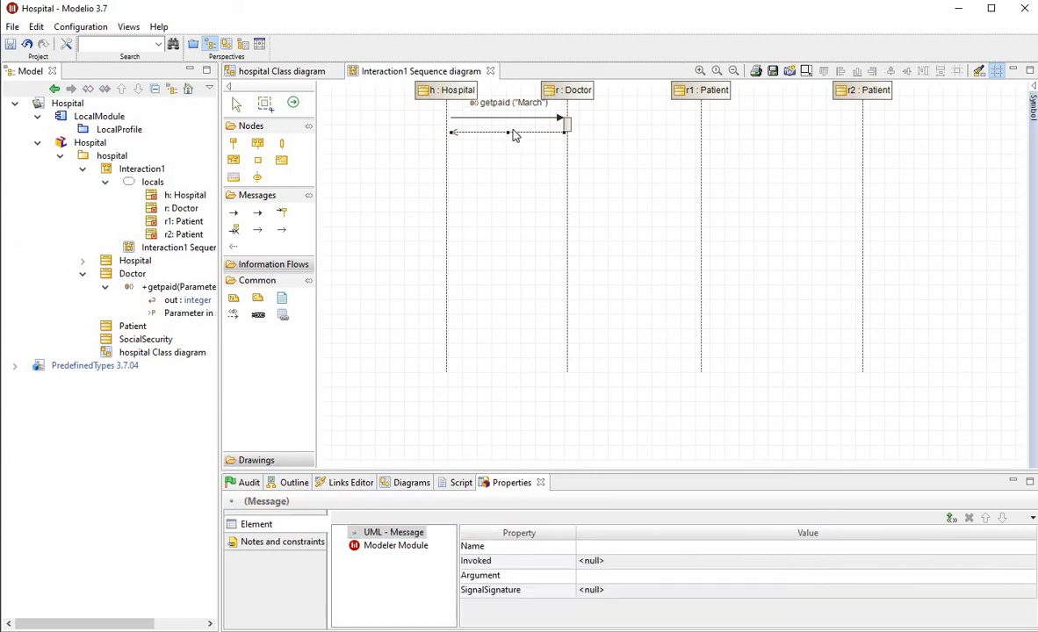
left_click_drag(511, 188, 507, 294)
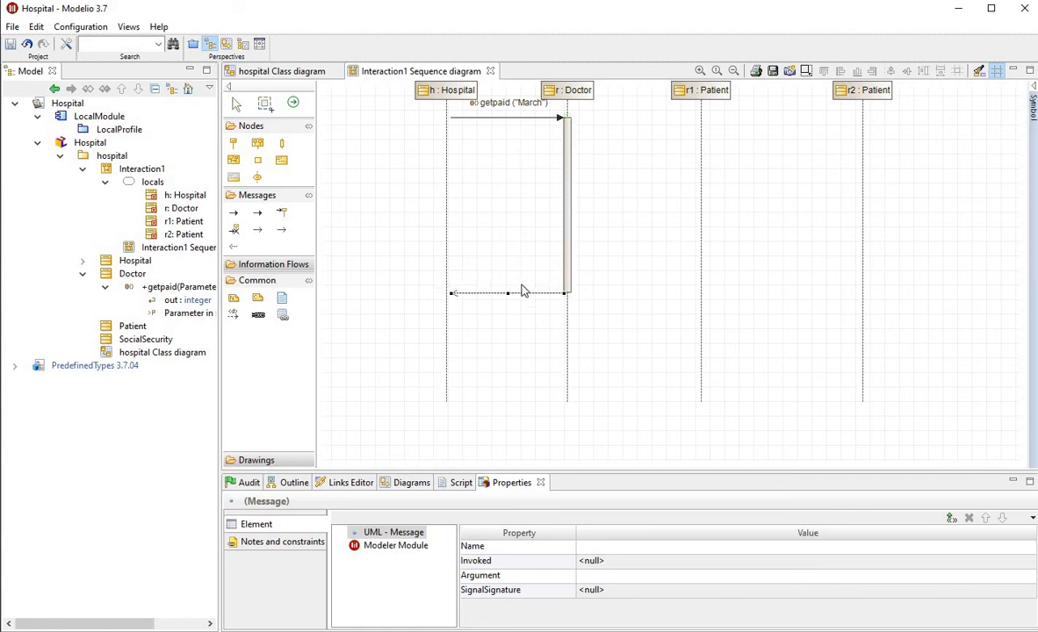
Name the return message from Doctor to Hospital 6000
left_click(531, 120)
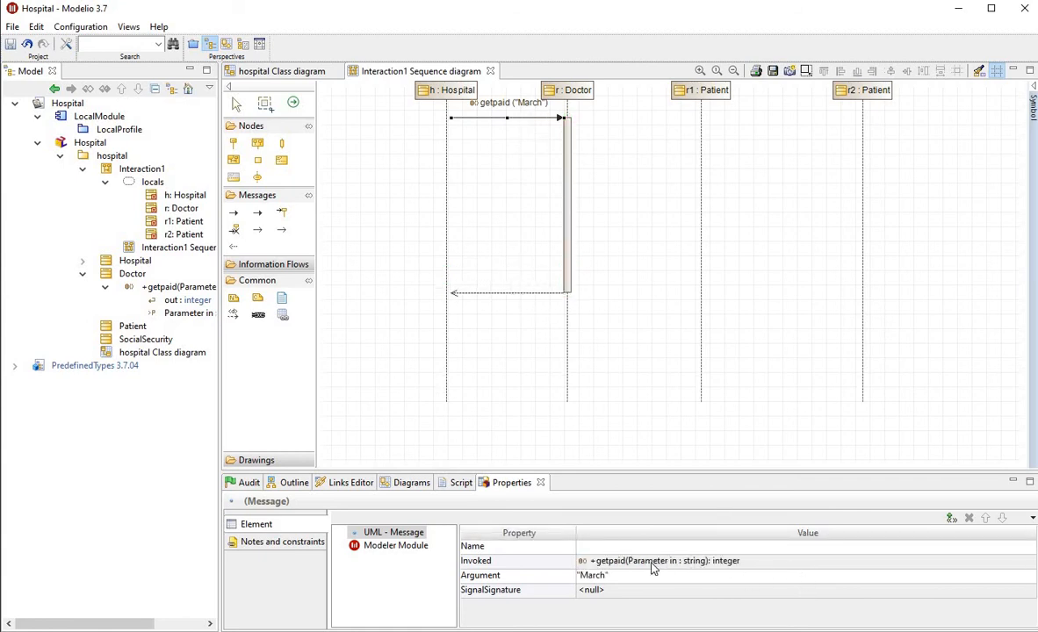
left_click(508, 293)
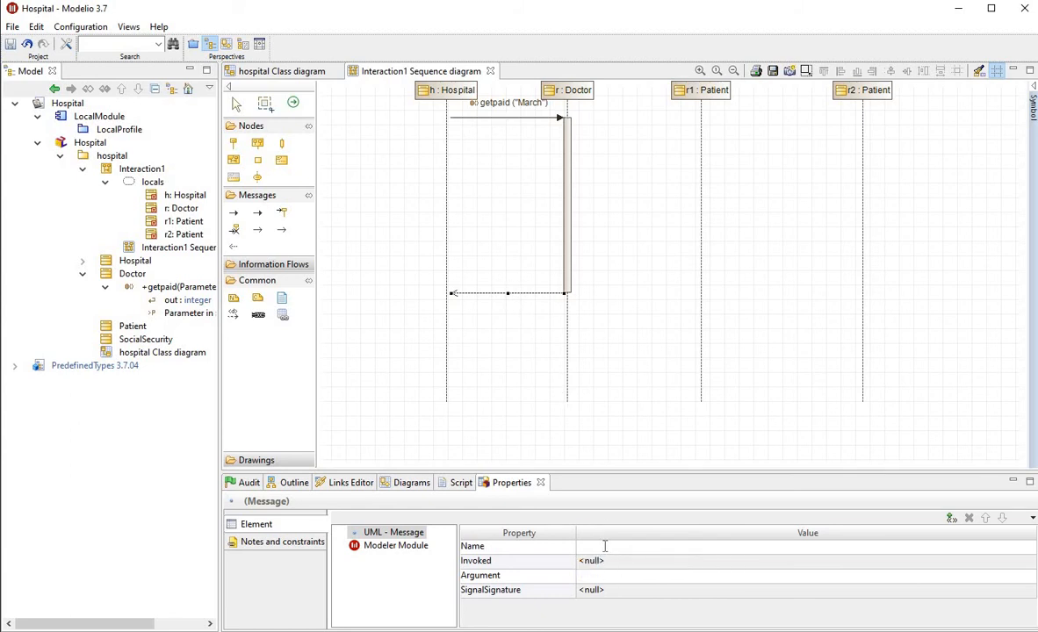
left_click(605, 546)
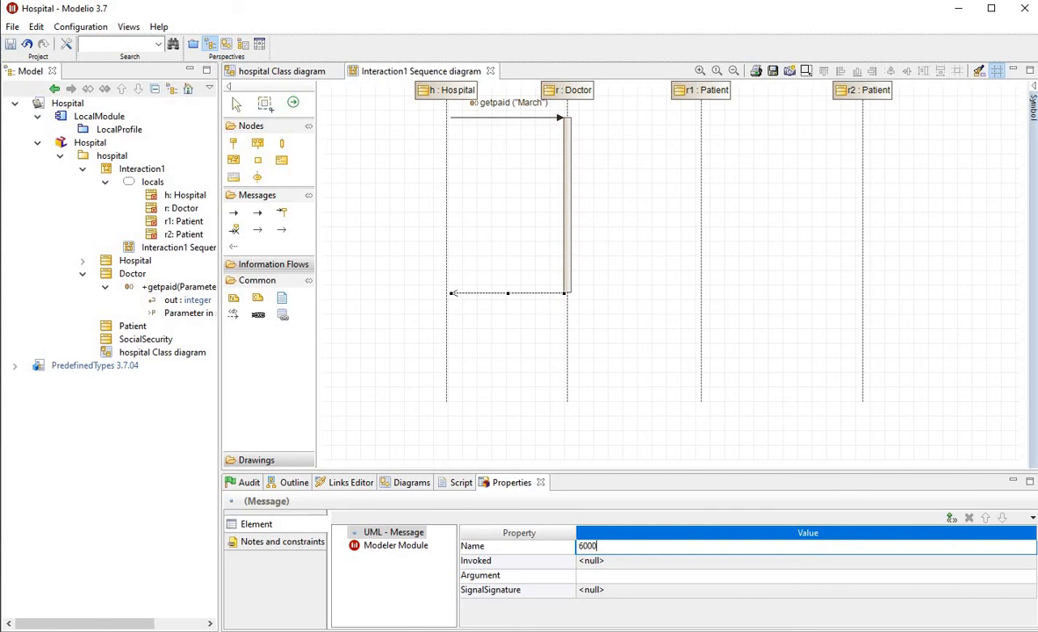
key("Return")
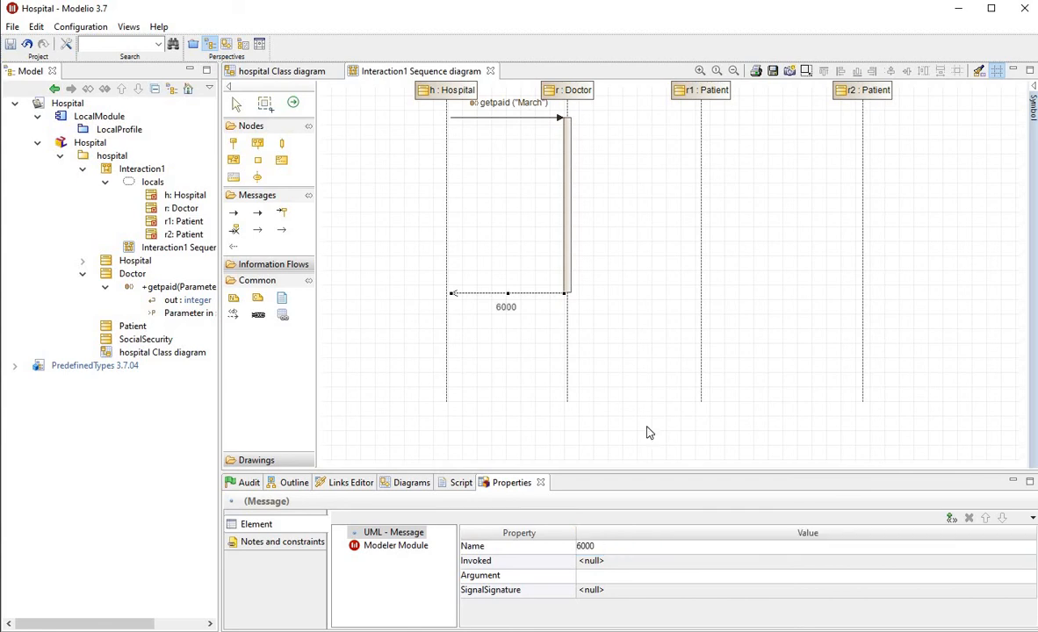
Shift the getpaid message slightly down the lifelines to leave room beneath the lifeline headers
left_click(648, 307)
left_click(505, 118)
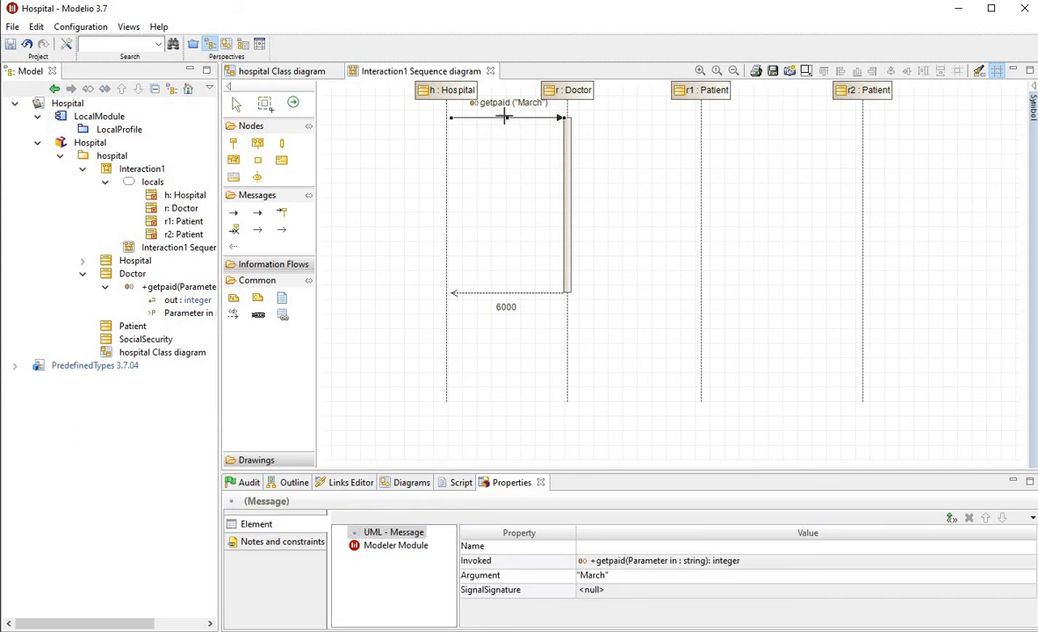
left_click_drag(505, 118, 512, 137)
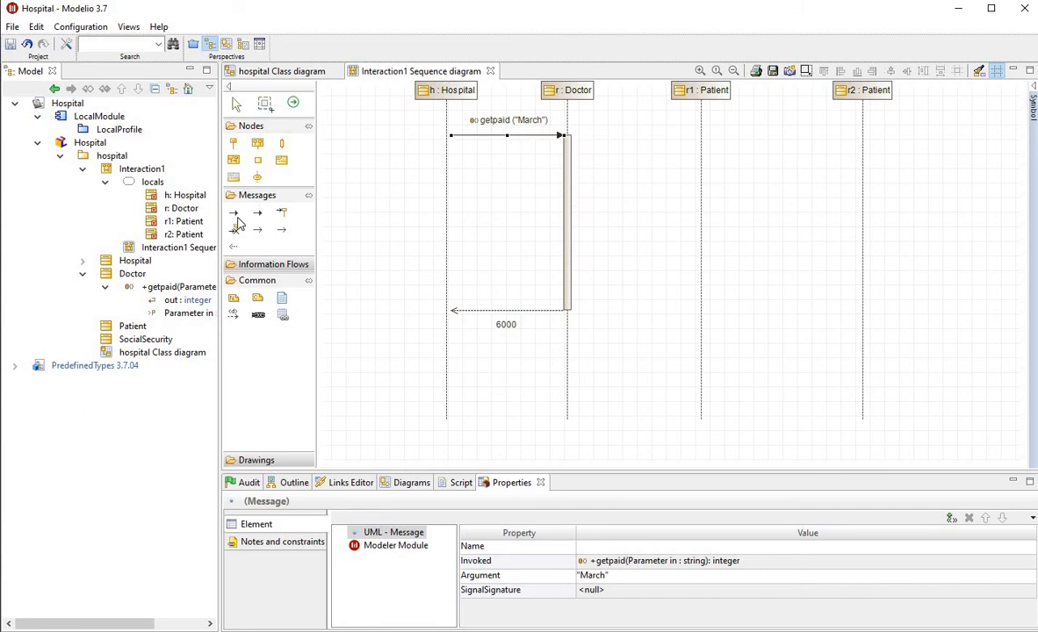
Add a synchronous message from Doctor's execution bar to the r1 Patient lifeline, near the start of the execution
left_click(233, 212)
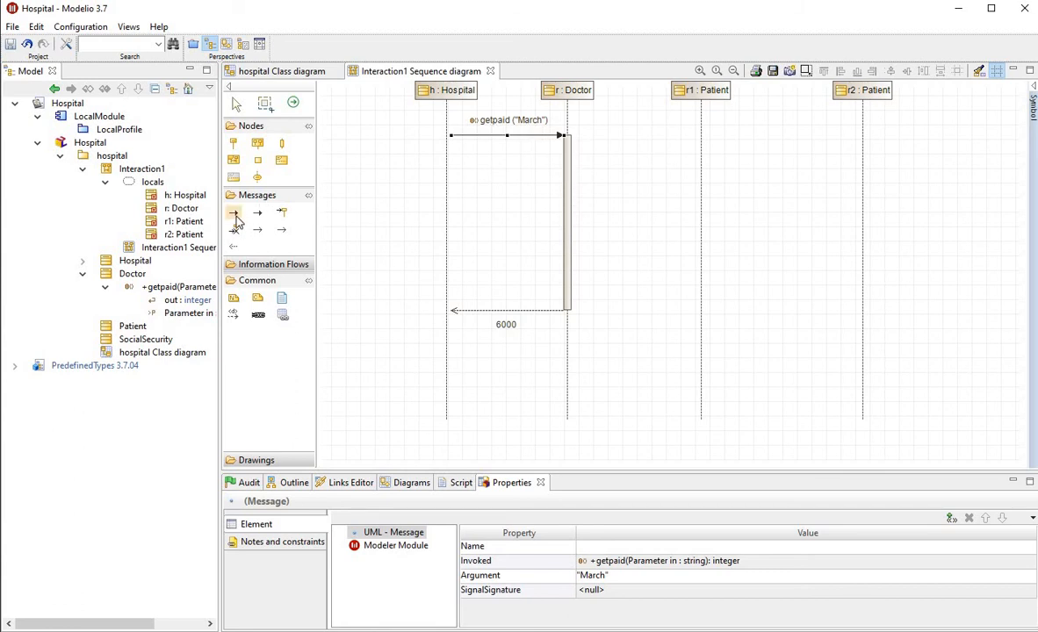
left_click(568, 156)
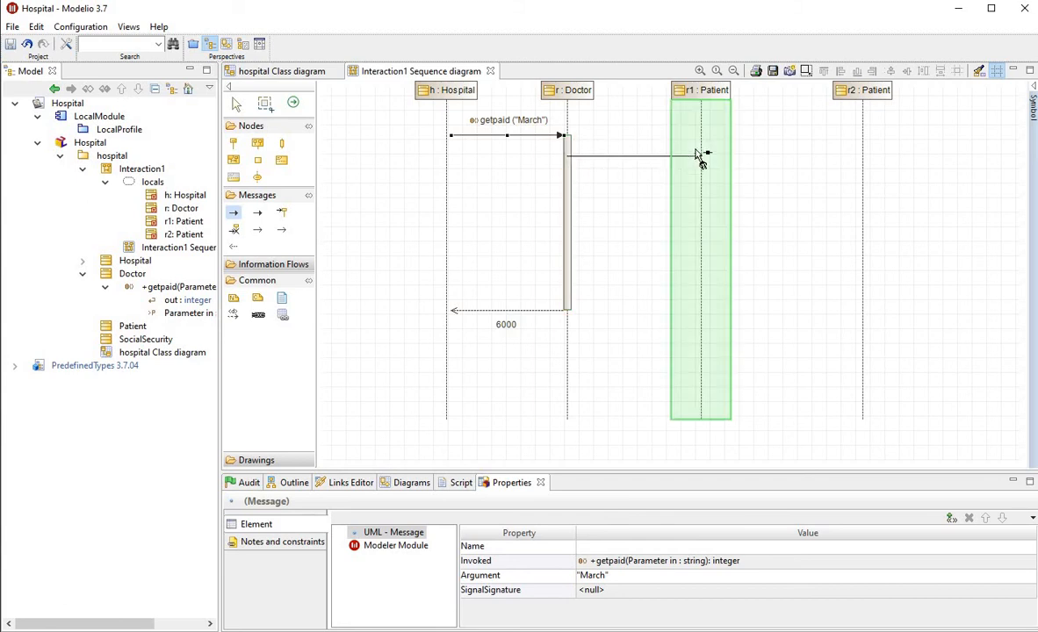
left_click(700, 156)
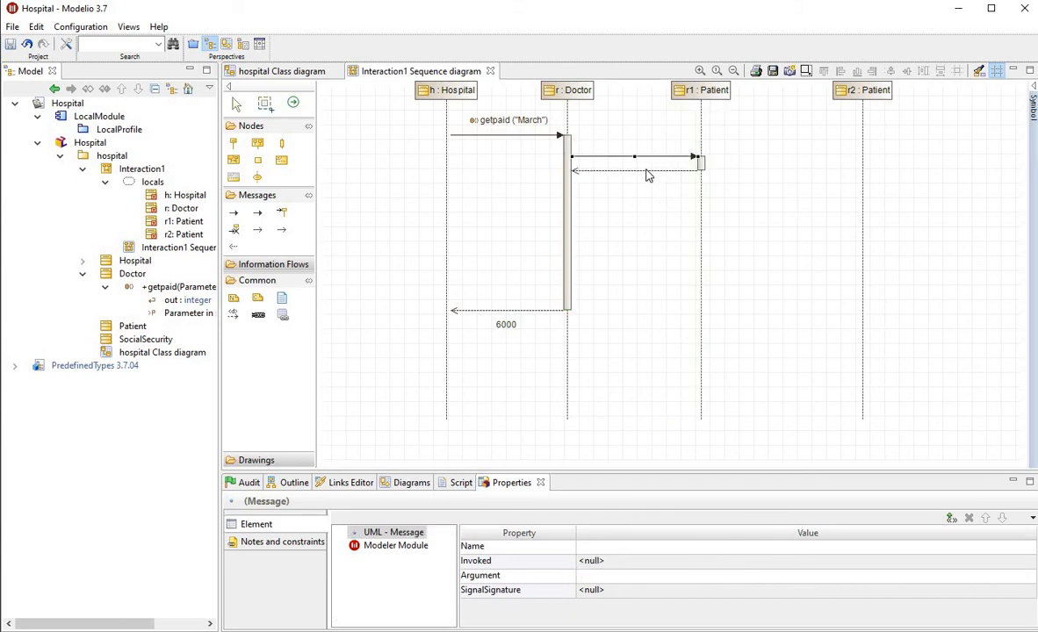
Add an inner synchronous message from Doctor's execution bar to itself, below the message to r1
left_click(258, 212)
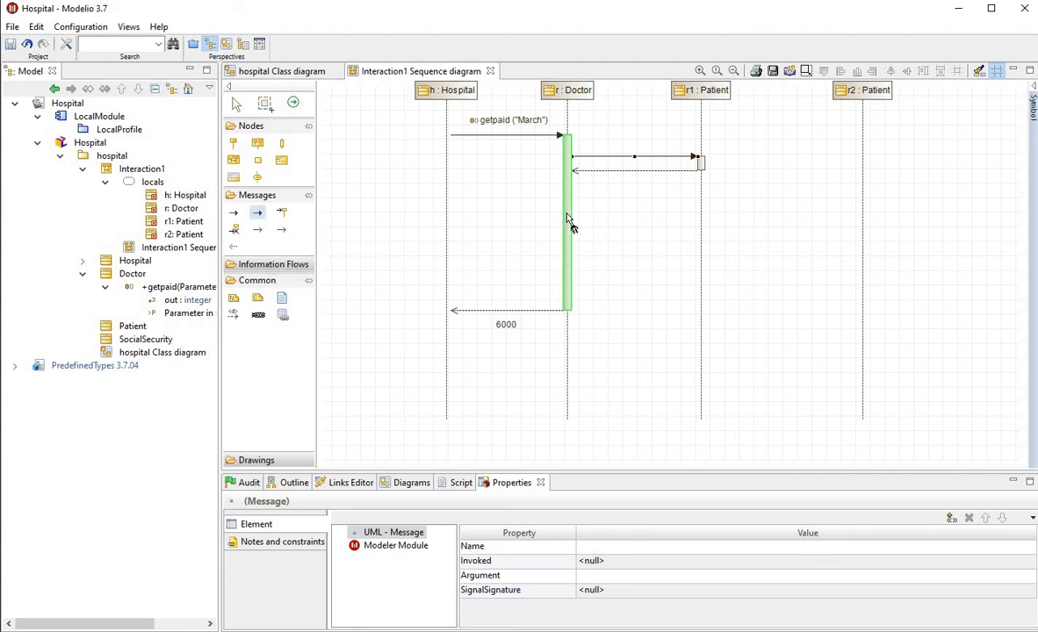
left_click_drag(567, 213, 577, 238)
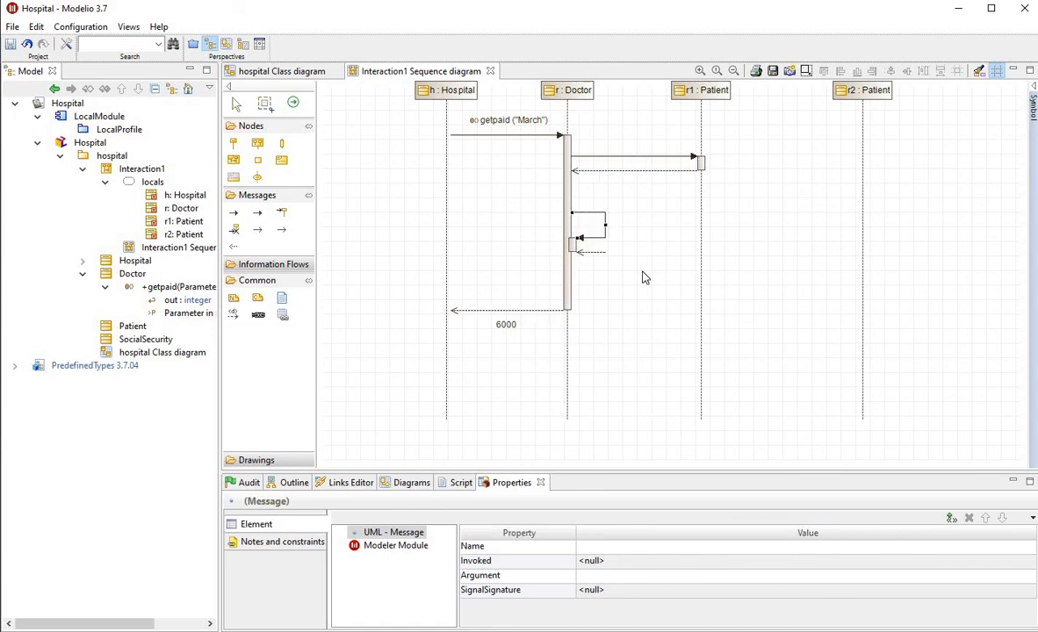
left_click(771, 300)
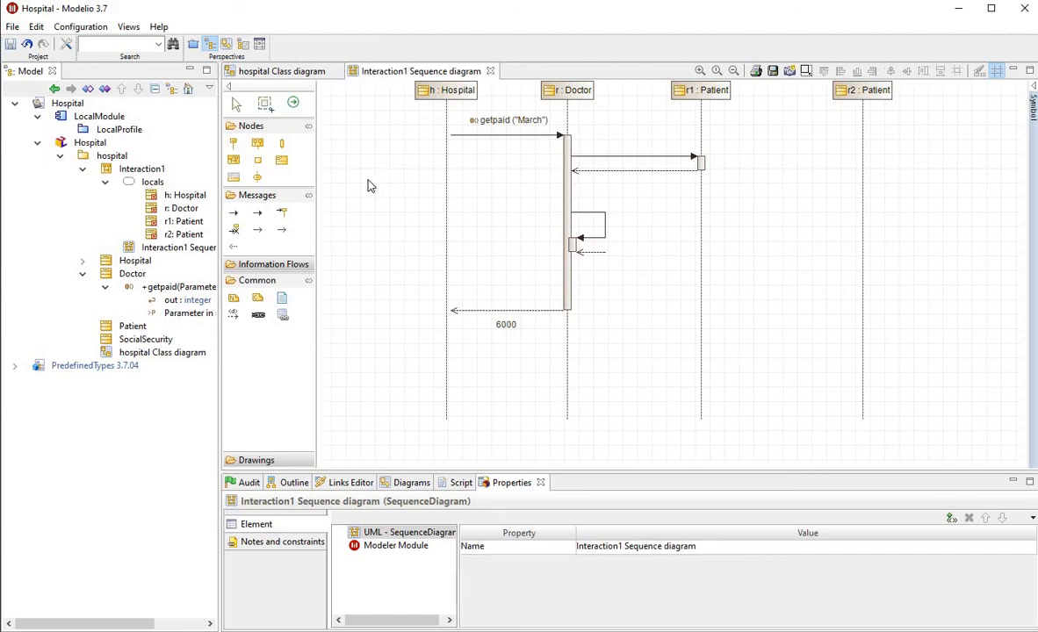
Add a creation message from Hospital to the Doctor lifeline above getpaid, and move the getpaid message further down to make room
left_click(283, 216)
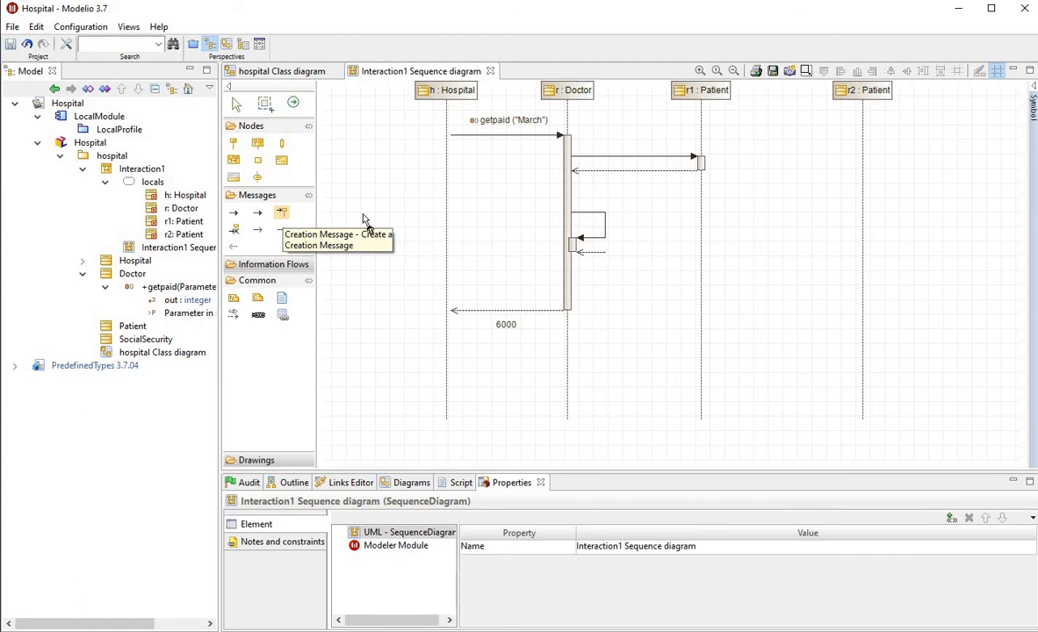
left_click(446, 110)
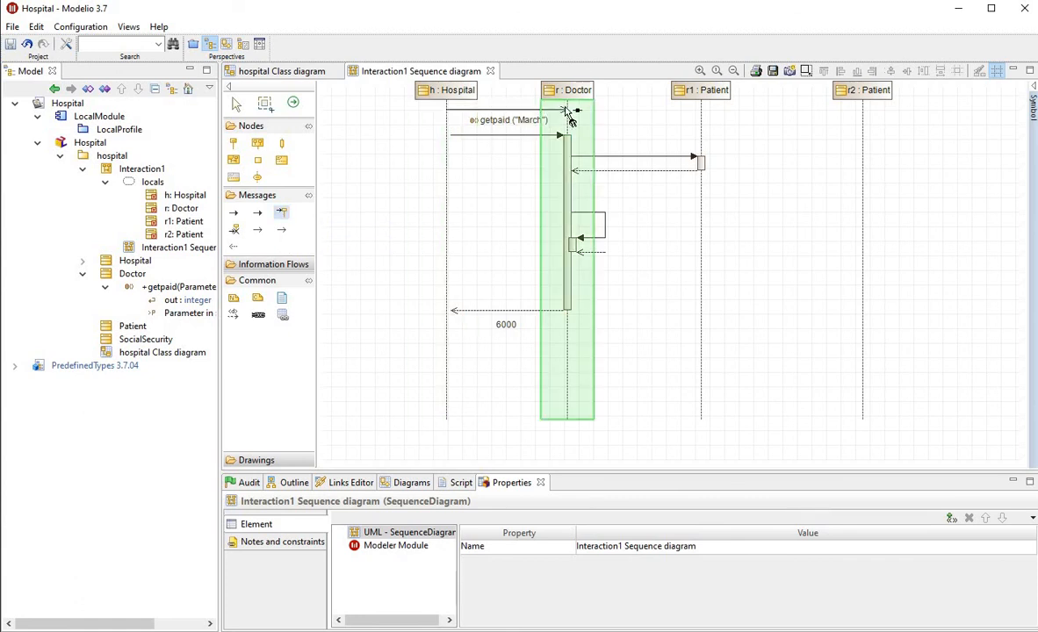
left_click(569, 117)
left_click(507, 136)
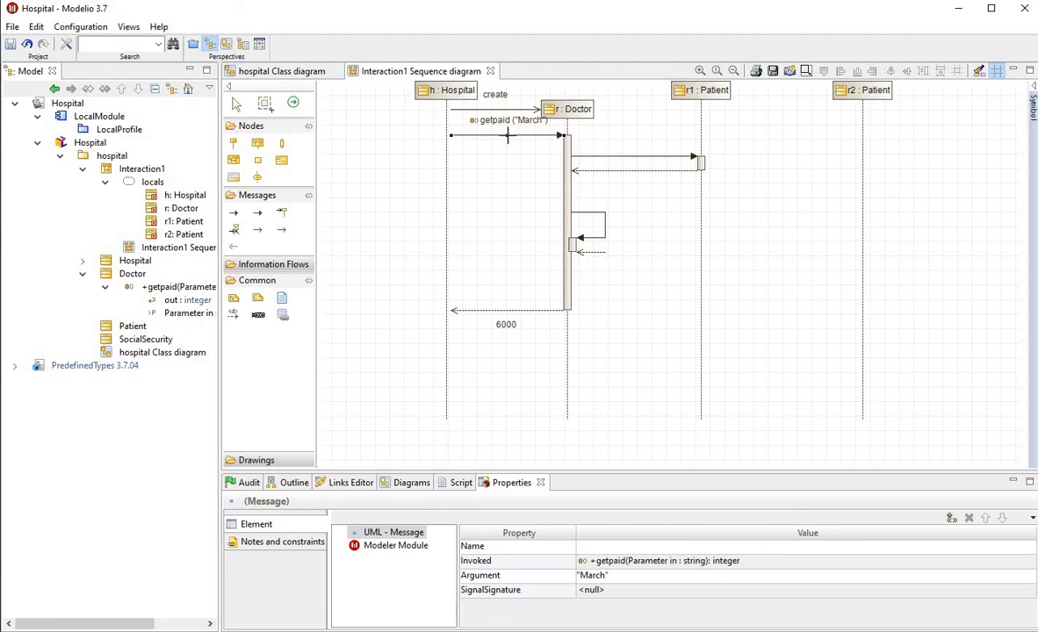
left_click_drag(507, 137, 508, 165)
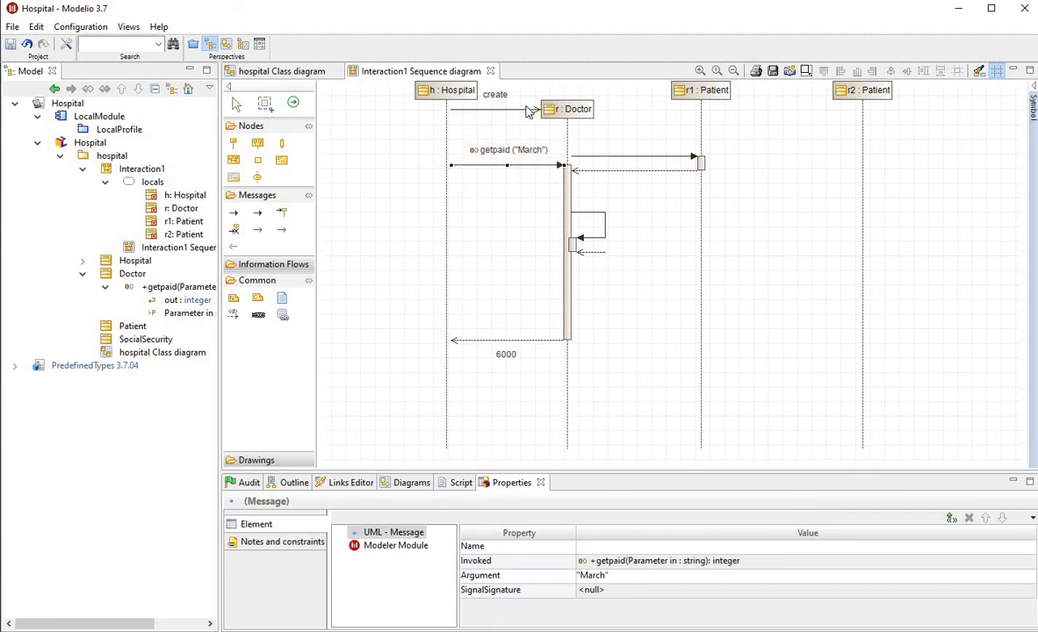